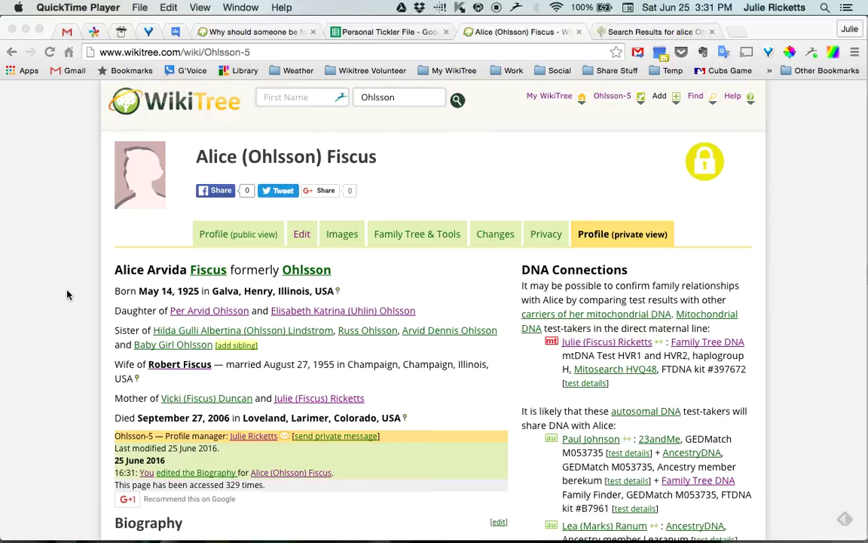
- Open the profile for editing and place the cursor below the Ohlsson_Family_Mysteries-6.jpg image block
{"action": "left_click", "coordinate": [67, 294]}
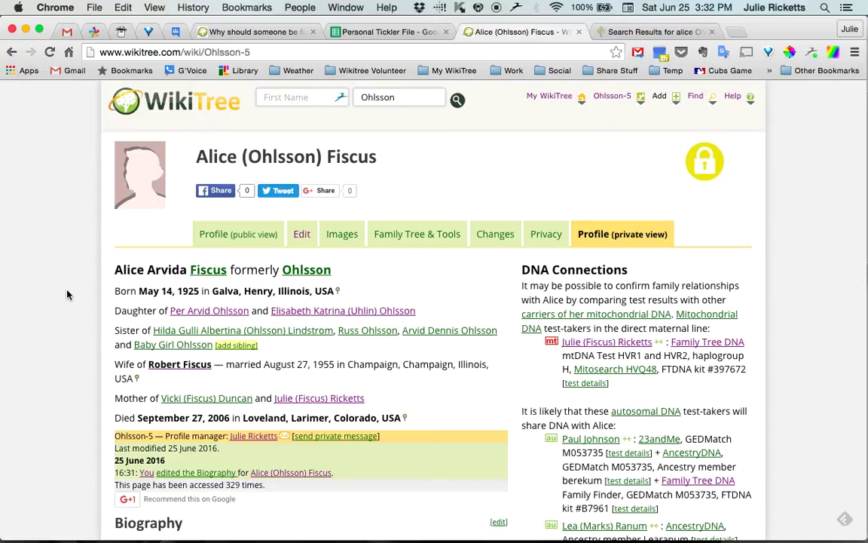
{"action": "scroll", "coordinate": [67, 318], "scroll_direction": "down", "scroll_amount": 5}
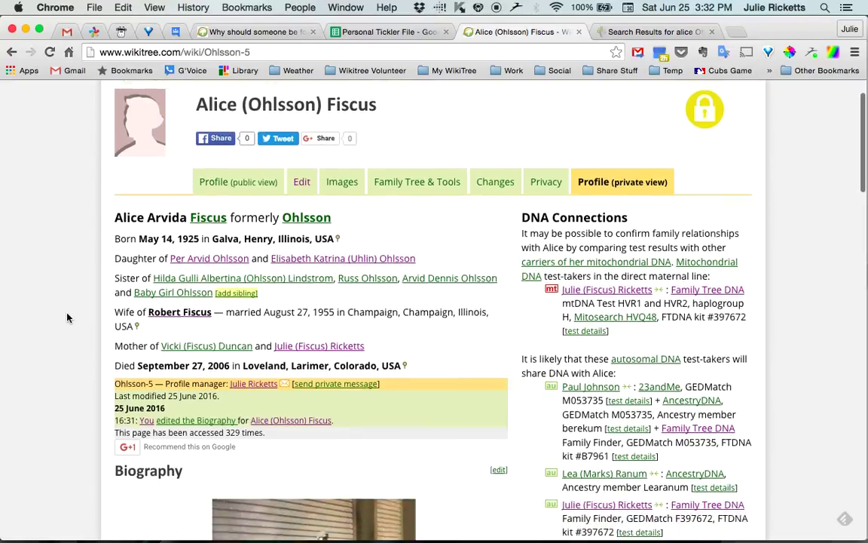
{"action": "scroll", "coordinate": [67, 317], "scroll_direction": "up", "scroll_amount": 5}
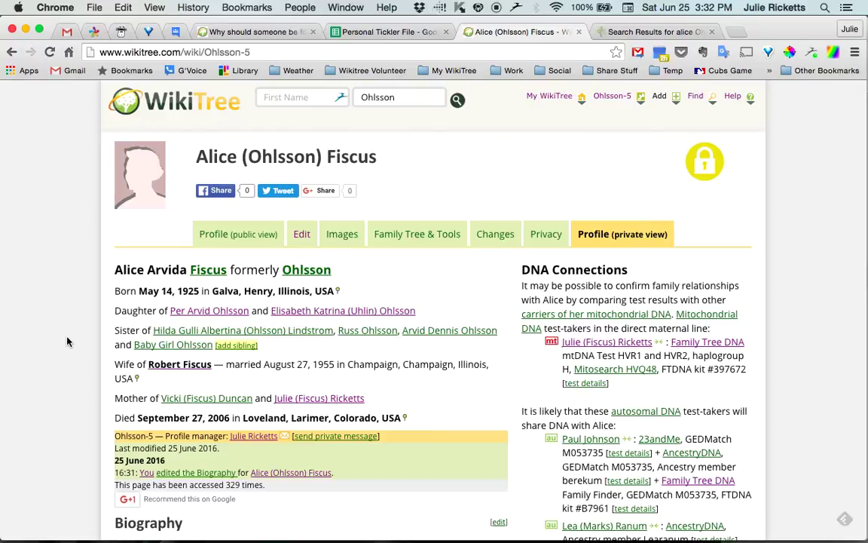
{"action": "scroll", "coordinate": [67, 342], "scroll_direction": "down", "scroll_amount": 5}
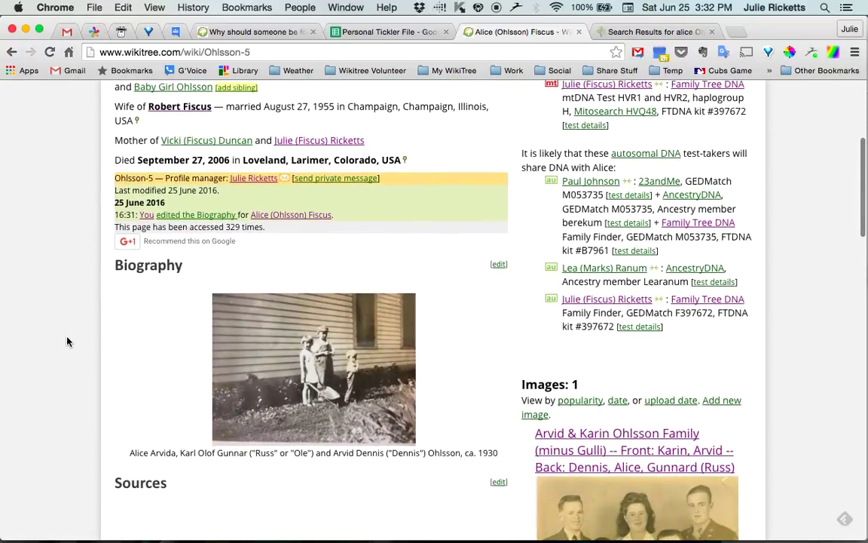
{"action": "scroll", "coordinate": [67, 343], "scroll_direction": "down", "scroll_amount": 3}
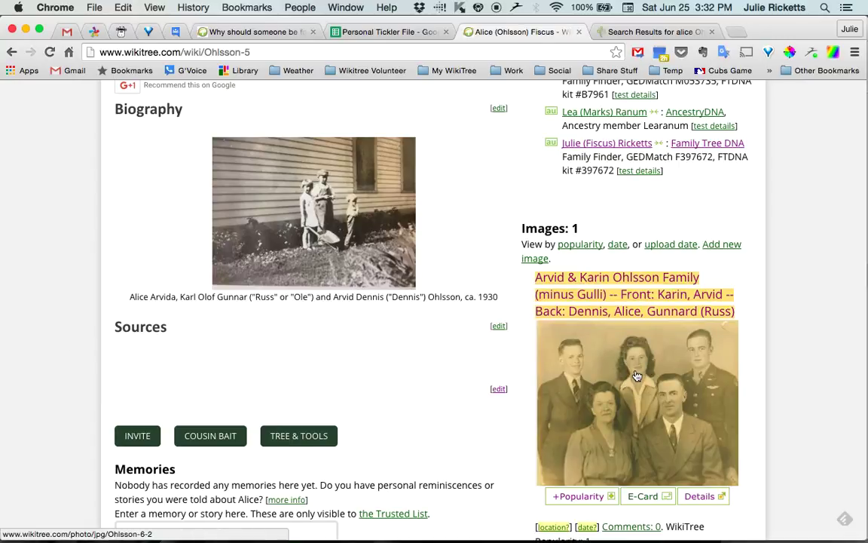
{"action": "scroll", "coordinate": [38, 352], "scroll_direction": "up", "scroll_amount": 10}
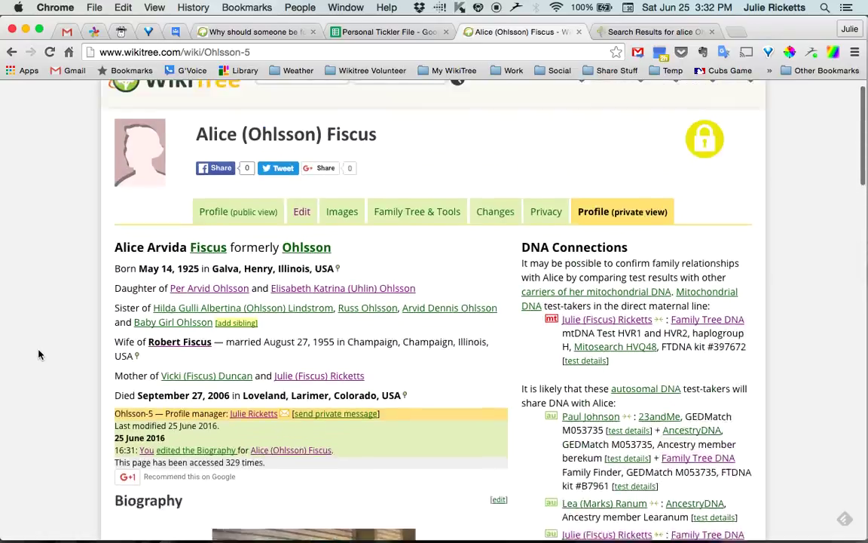
{"action": "left_click", "coordinate": [304, 234]}
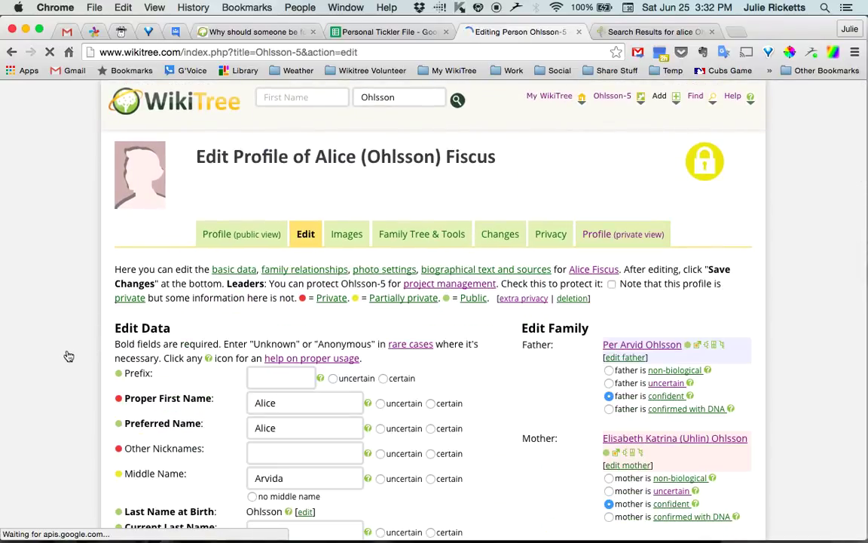
{"action": "scroll", "coordinate": [66, 354], "scroll_direction": "down", "scroll_amount": 5}
{"action": "scroll", "coordinate": [66, 359], "scroll_direction": "down", "scroll_amount": 10}
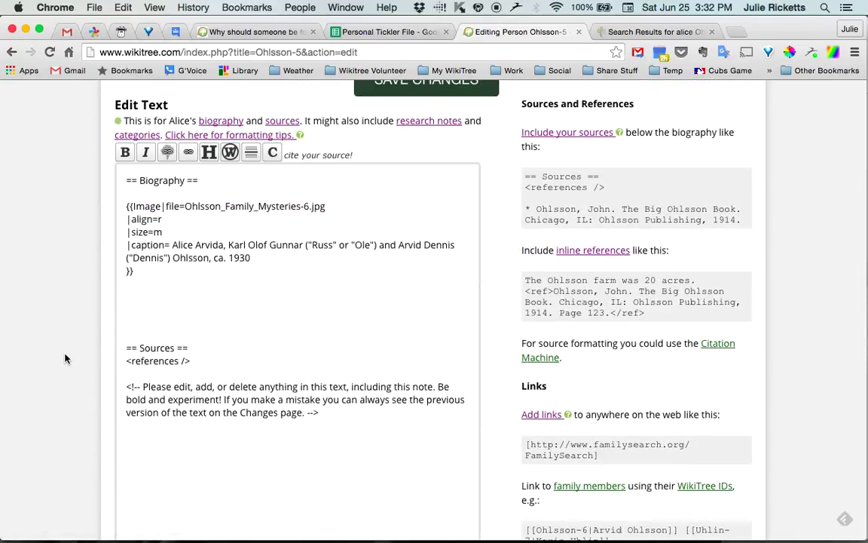
{"action": "left_click", "coordinate": [186, 308]}
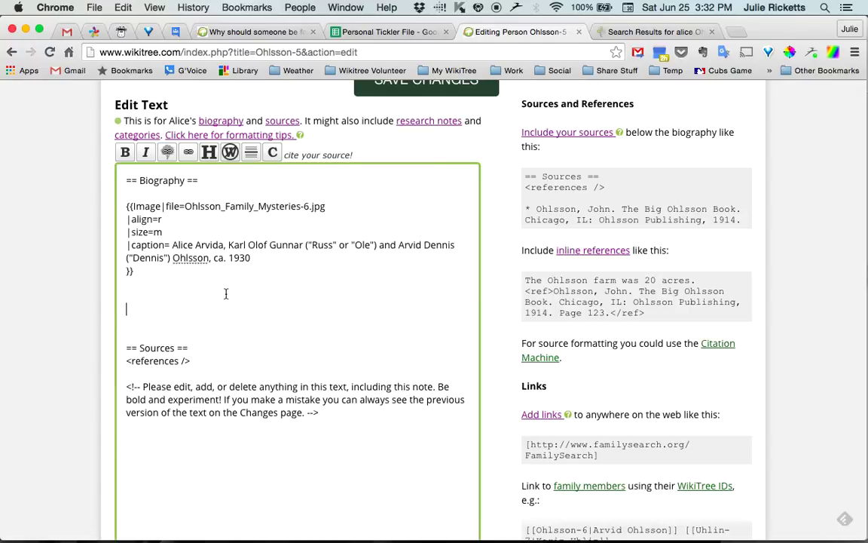
{"action": "left_click", "coordinate": [225, 293]}
- Add a '=== Timeline ===' heading with a ':'''1940'''' line beneath it
{"action": "type", "text": "=== Timeline ==="}
{"action": "key", "text": "Return"}
{"action": "key", "text": "Return"}
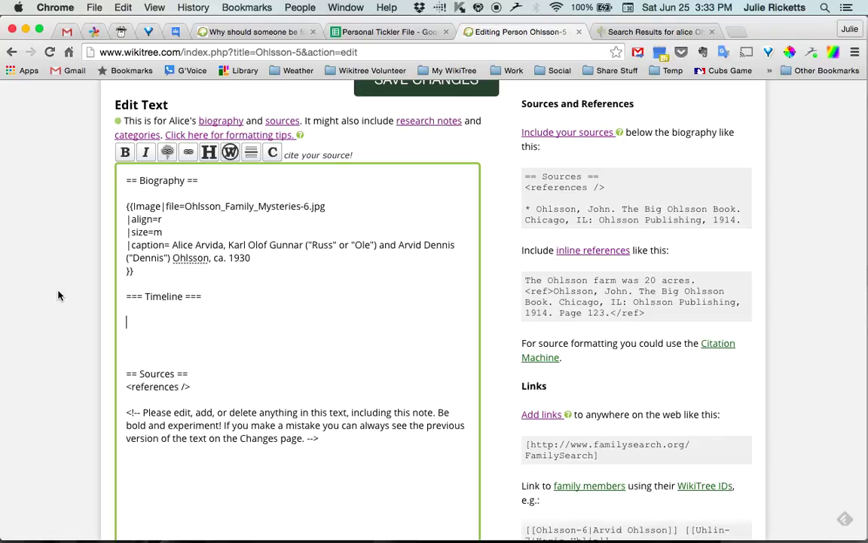
{"action": "type", "text": ":"}
{"action": "type", "text": "'''1940'''"}
- Retype the year as plain 1940 and make it bold with the B button
{"action": "key", "text": "super+shift+Left"}
{"action": "key", "text": "shift+Up"}
{"action": "key", "text": "shift+Up"}
{"action": "key", "text": "Right"}
{"action": "key", "text": "shift+Left"}
{"action": "key", "text": "shift+Left"}
{"action": "key", "text": "shift+Left"}
{"action": "key", "text": "shift+Left"}
{"action": "key", "text": "shift+Left"}
{"action": "key", "text": "shift+Left"}
{"action": "key", "text": "shift+Left"}
{"action": "key", "text": "shift+Left"}
{"action": "key", "text": "shift+Left"}
{"action": "key", "text": "shift+Left"}
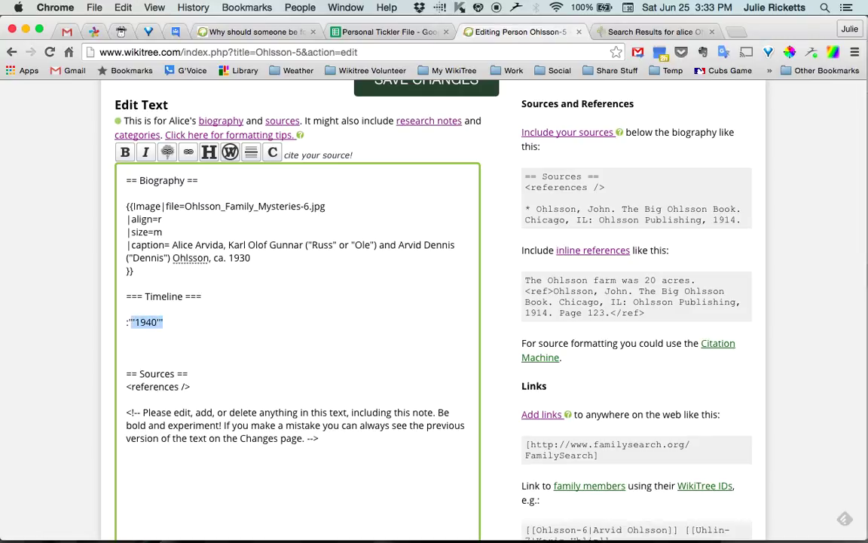
{"action": "key", "text": "BackSpace"}
{"action": "type", "text": "1940"}
{"action": "key", "text": "shift+Left"}
{"action": "key", "text": "shift+Left"}
{"action": "key", "text": "shift+Left"}
{"action": "key", "text": "shift+Left"}
{"action": "left_click", "coordinate": [125, 153]}
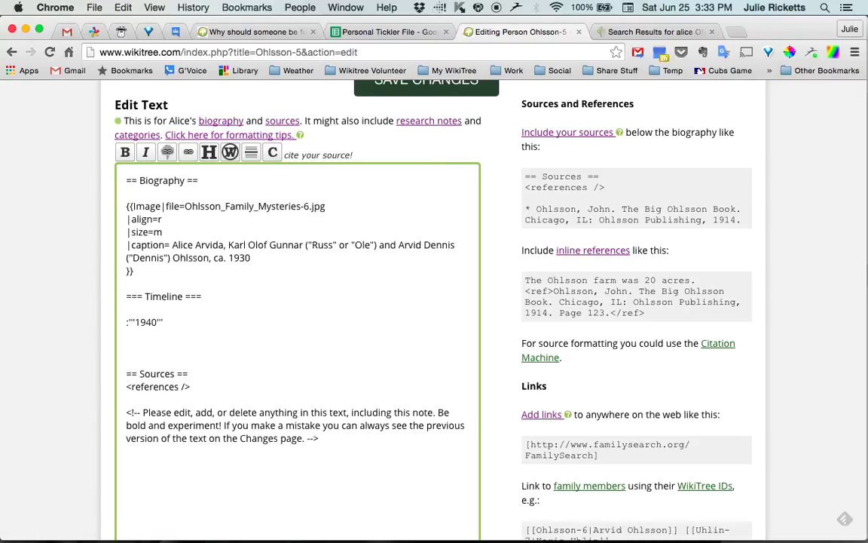
- Widen the FamilySearch search to all collections and expand the 1940 census record preview
{"action": "key", "text": "super+alt+Right"}
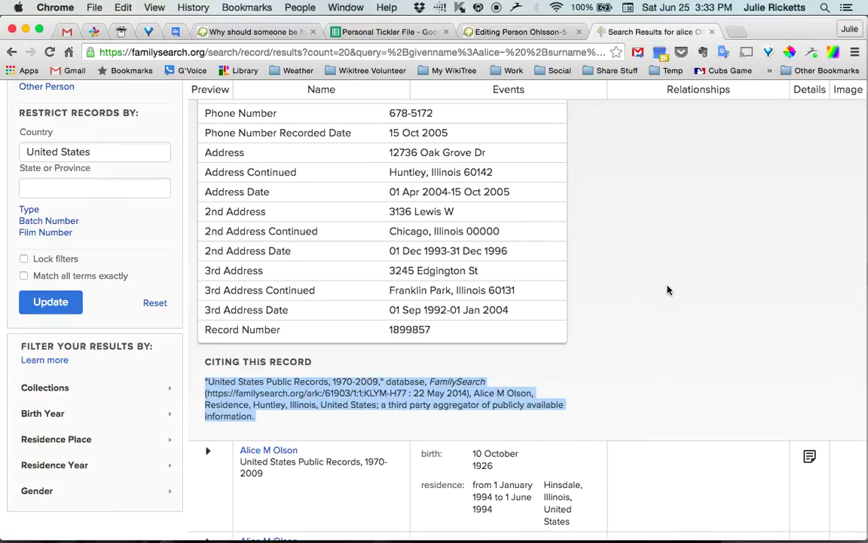
{"action": "scroll", "coordinate": [663, 256], "scroll_direction": "up", "scroll_amount": 10}
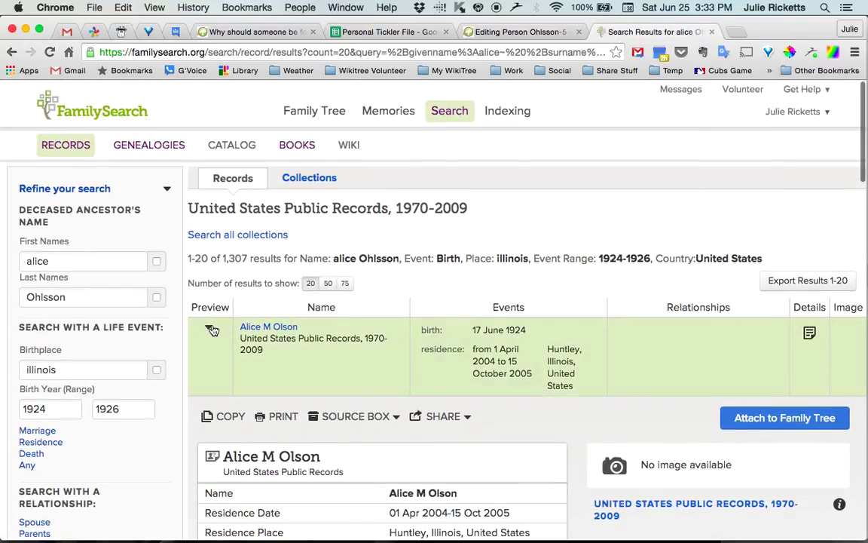
{"action": "left_click", "coordinate": [210, 327]}
{"action": "scroll", "coordinate": [213, 329], "scroll_direction": "down", "scroll_amount": 10}
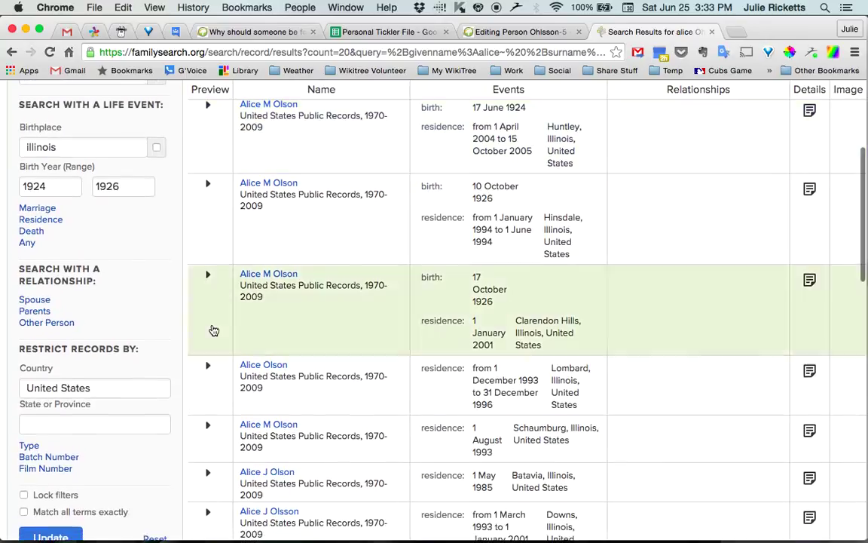
{"action": "scroll", "coordinate": [213, 329], "scroll_direction": "down", "scroll_amount": 10}
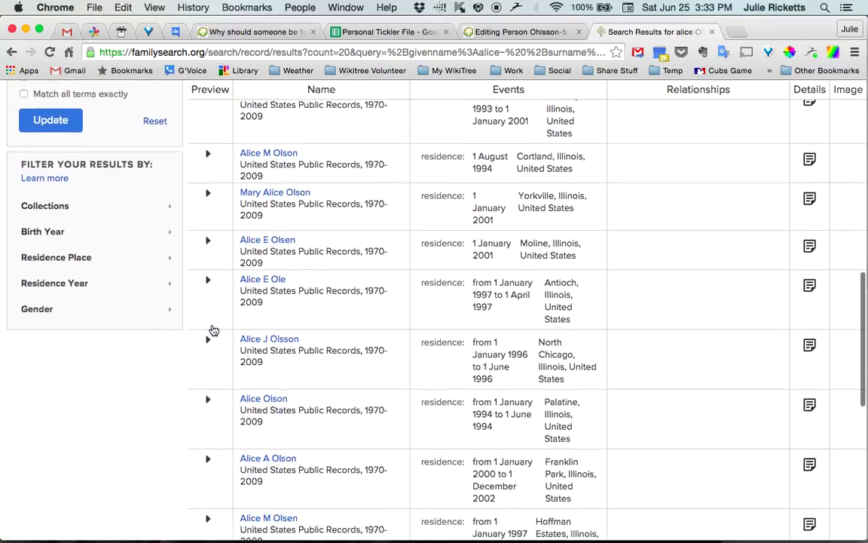
{"action": "scroll", "coordinate": [214, 330], "scroll_direction": "up", "scroll_amount": 20}
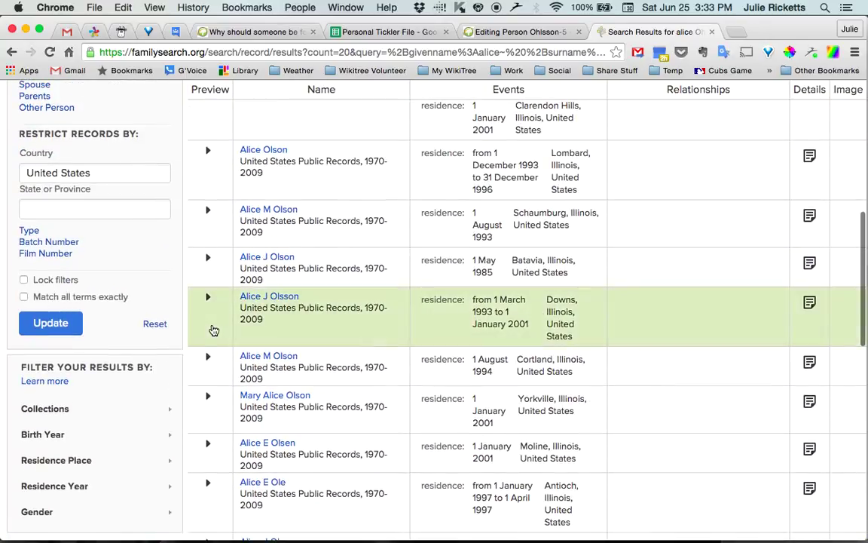
{"action": "scroll", "coordinate": [209, 361], "scroll_direction": "up", "scroll_amount": 3}
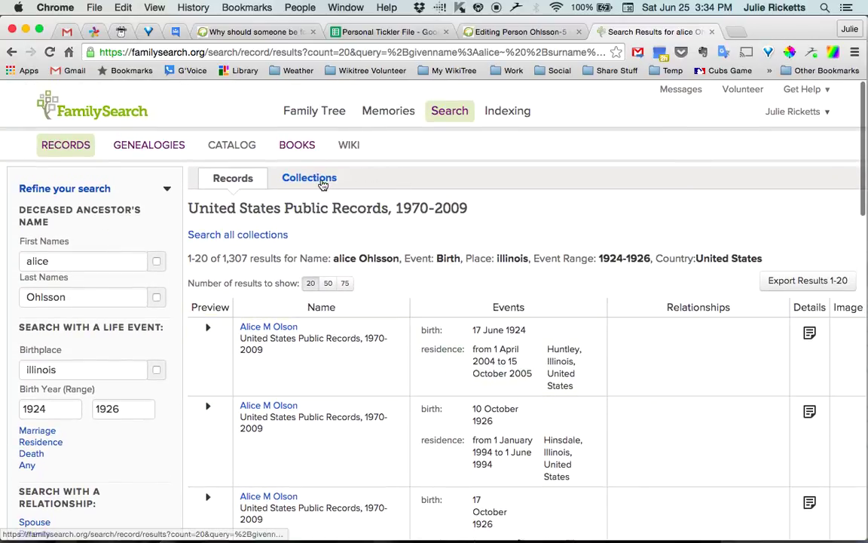
{"action": "left_click", "coordinate": [259, 236]}
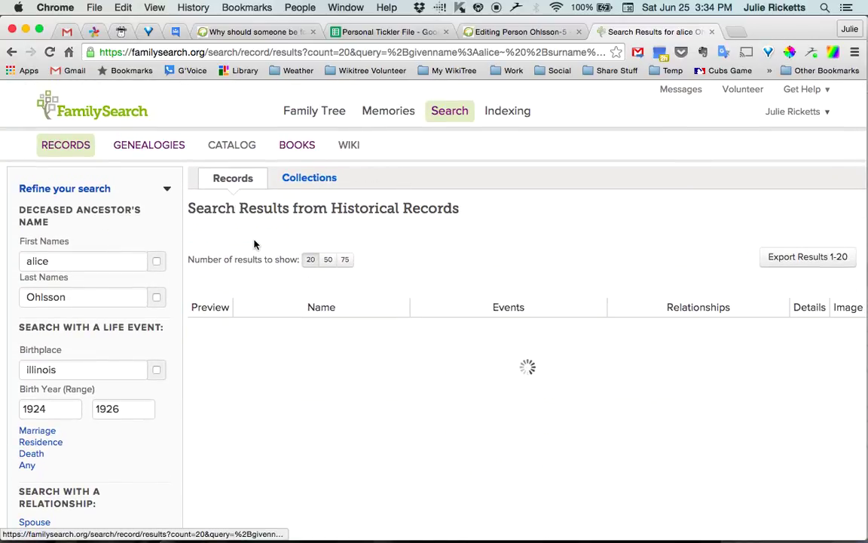
{"action": "scroll", "coordinate": [441, 326], "scroll_direction": "down", "scroll_amount": 3}
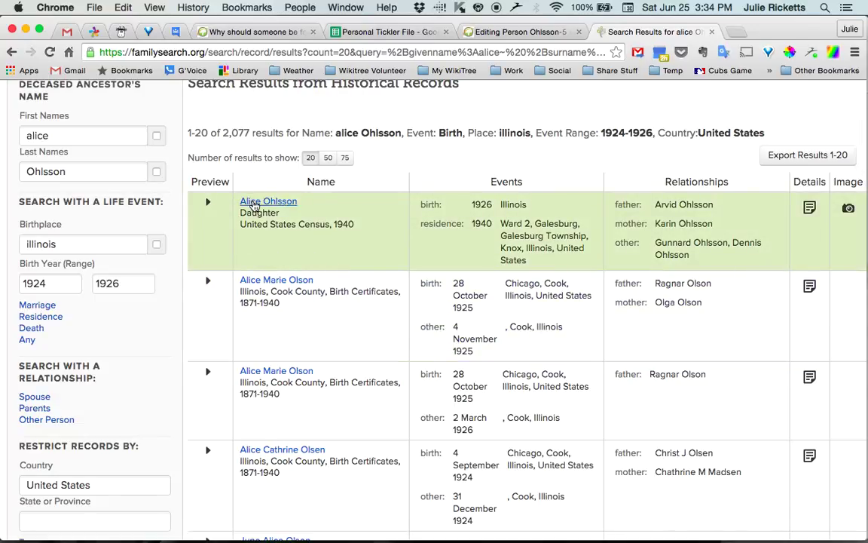
{"action": "left_click", "coordinate": [254, 204]}
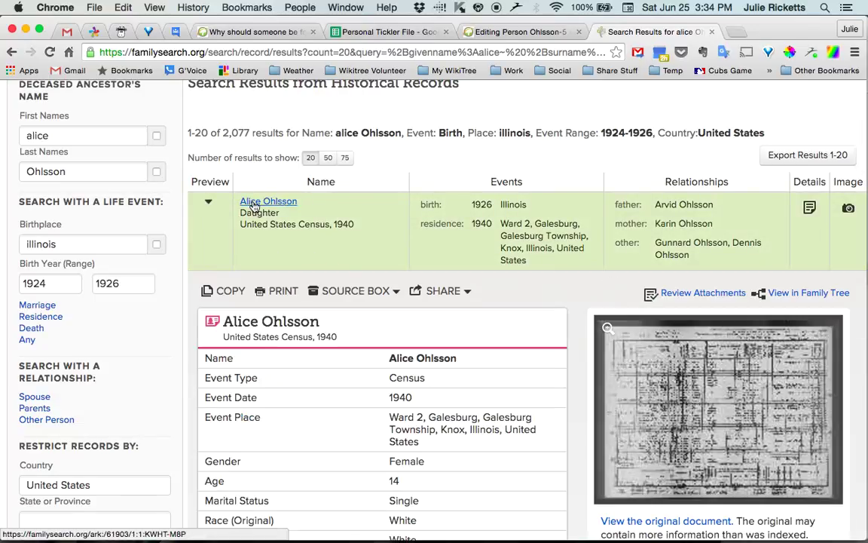
- Copy the record's full Citing This Record paragraph, then switch back to the WikiTree editor
{"action": "scroll", "coordinate": [253, 204], "scroll_direction": "down", "scroll_amount": 5}
{"action": "scroll", "coordinate": [471, 250], "scroll_direction": "down", "scroll_amount": 2}
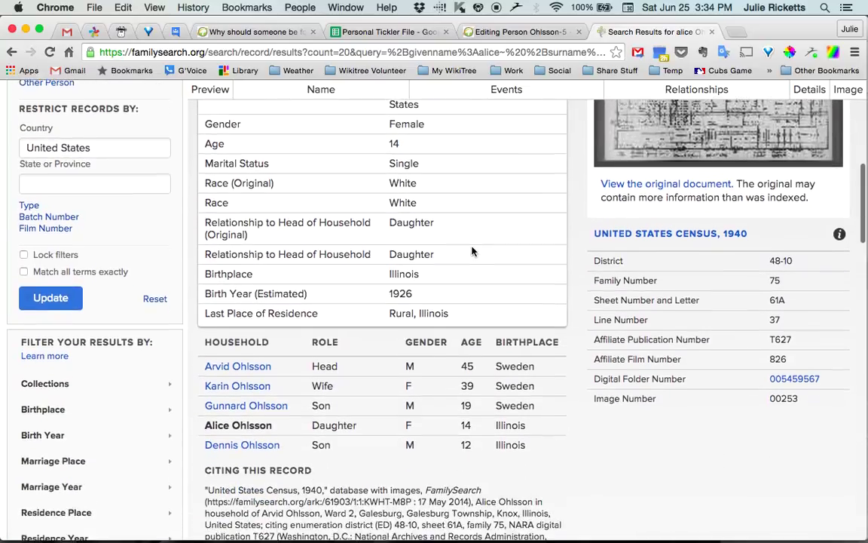
{"action": "scroll", "coordinate": [473, 251], "scroll_direction": "up", "scroll_amount": 1}
{"action": "scroll", "coordinate": [473, 251], "scroll_direction": "up", "scroll_amount": 3}
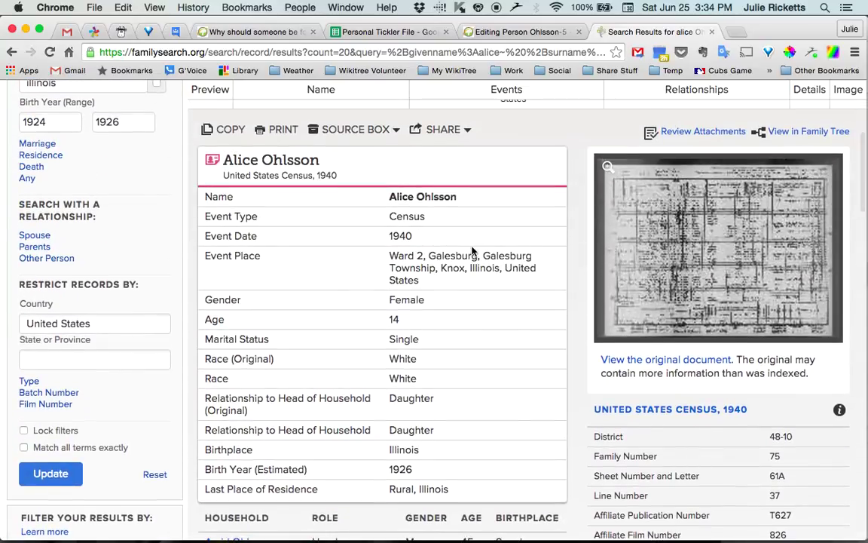
{"action": "scroll", "coordinate": [471, 248], "scroll_direction": "down", "scroll_amount": 2}
{"action": "scroll", "coordinate": [506, 186], "scroll_direction": "down", "scroll_amount": 3}
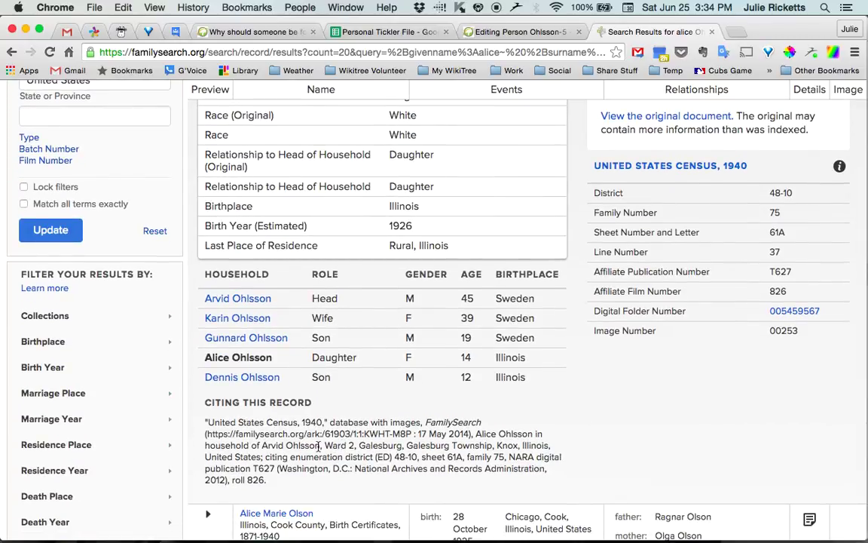
{"action": "triple_click", "coordinate": [318, 446]}
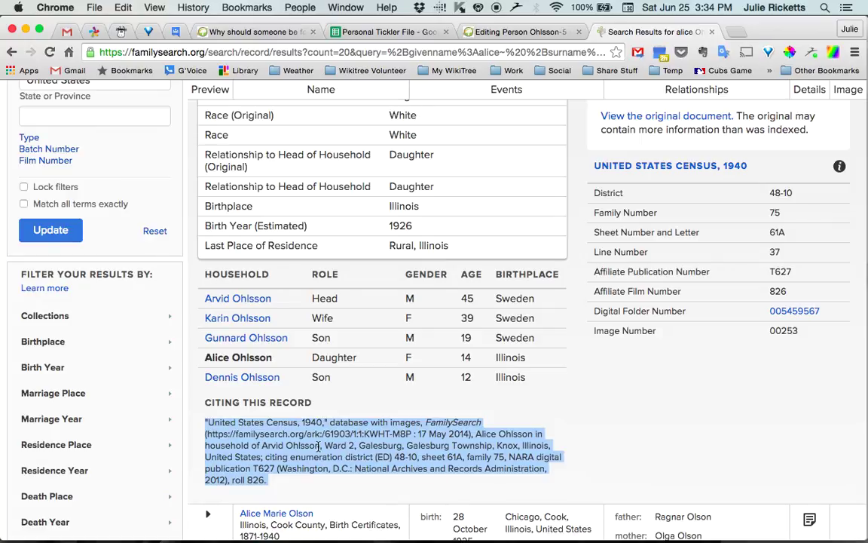
{"action": "key", "text": "super+c"}
{"action": "key", "text": "super+alt+Left"}
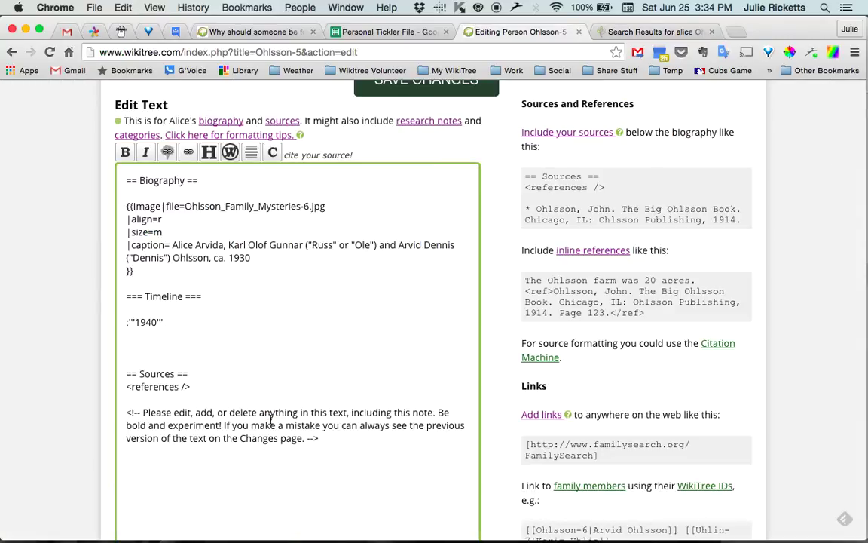
- Type 'Galesburg, Knox County, Illinois' after the bold 1940 on its line
{"action": "left_click", "coordinate": [199, 325]}
{"action": "type", "text": "Galesburg, Knox"}
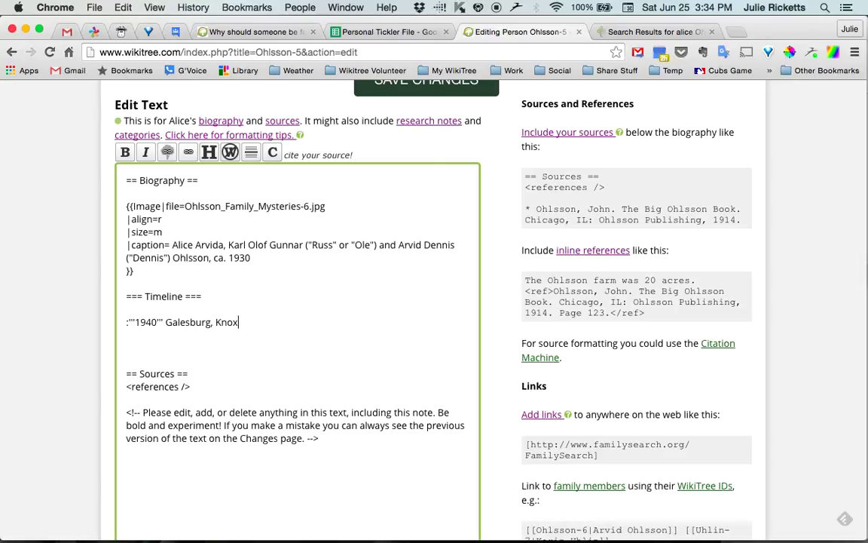
{"action": "type", "text": " County, Illinois"}
- Insert an inline ref after Illinois holding the pasted census citation, closing on the same line
{"action": "left_click", "coordinate": [272, 154]}
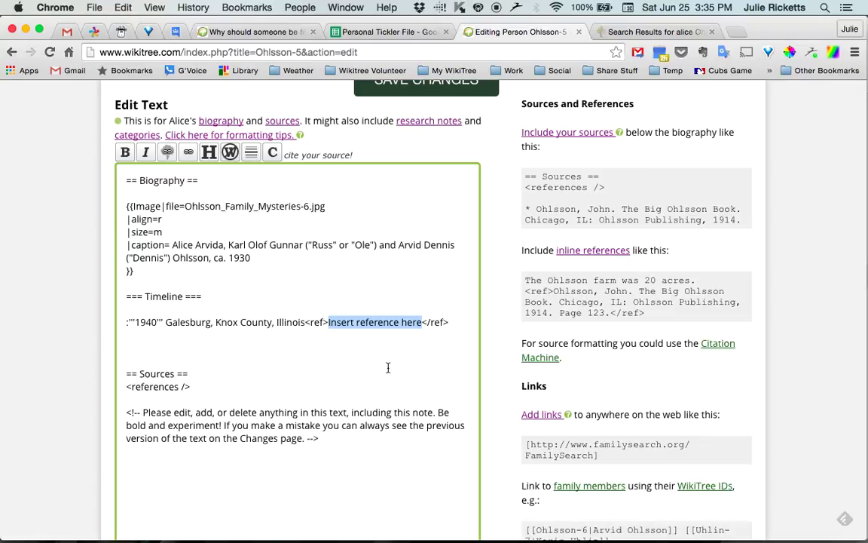
{"action": "key", "text": "super+v"}
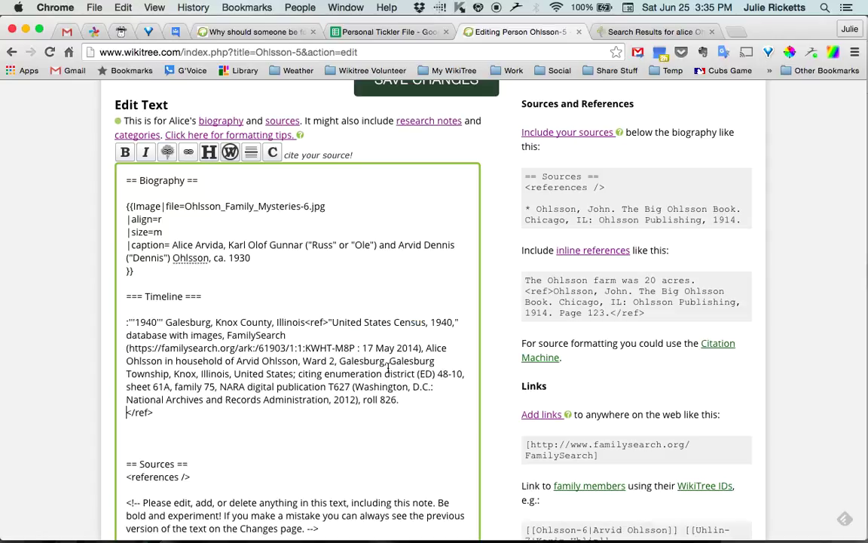
{"action": "key", "text": "BackSpace"}
{"action": "key", "text": "BackSpace"}
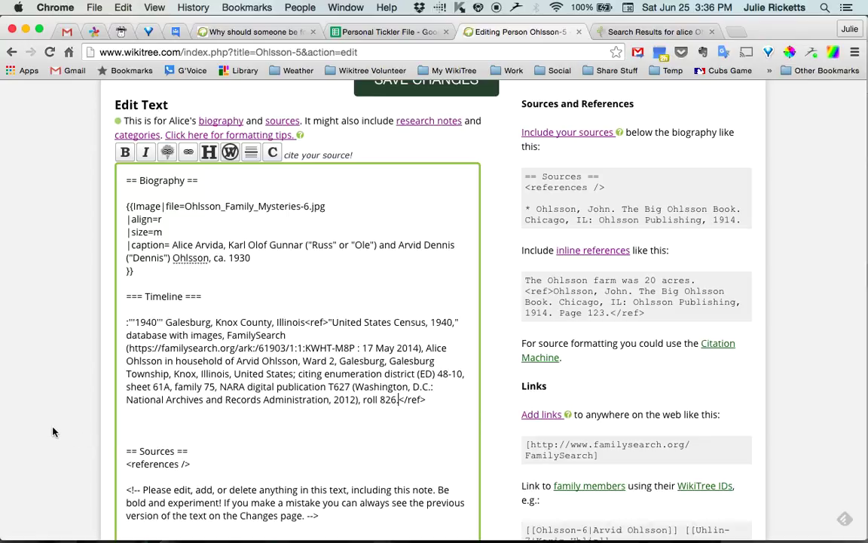
{"action": "scroll", "coordinate": [53, 431], "scroll_direction": "down", "scroll_amount": 2}
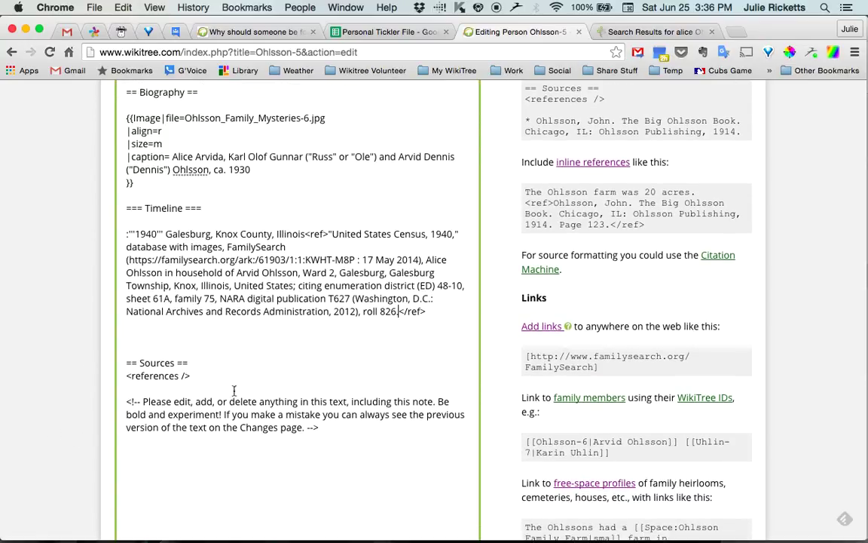
{"action": "triple_click", "coordinate": [157, 376]}
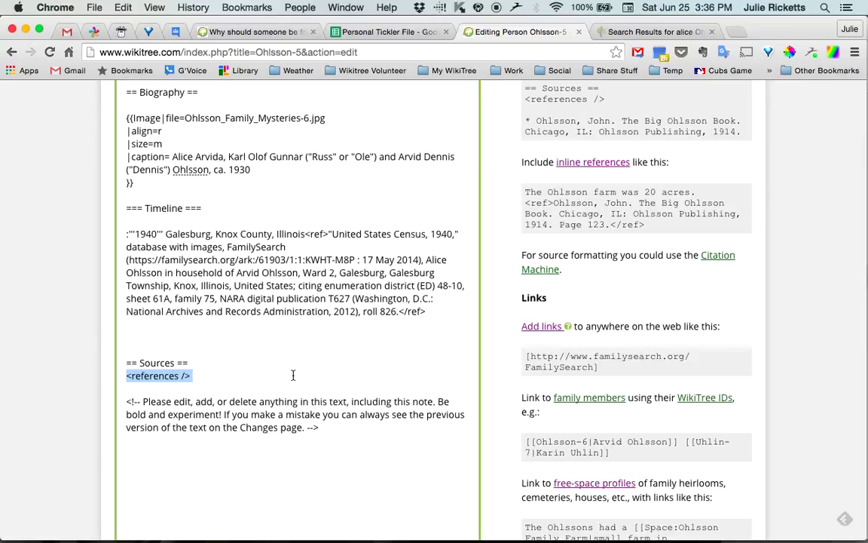
{"action": "left_click", "coordinate": [200, 374]}
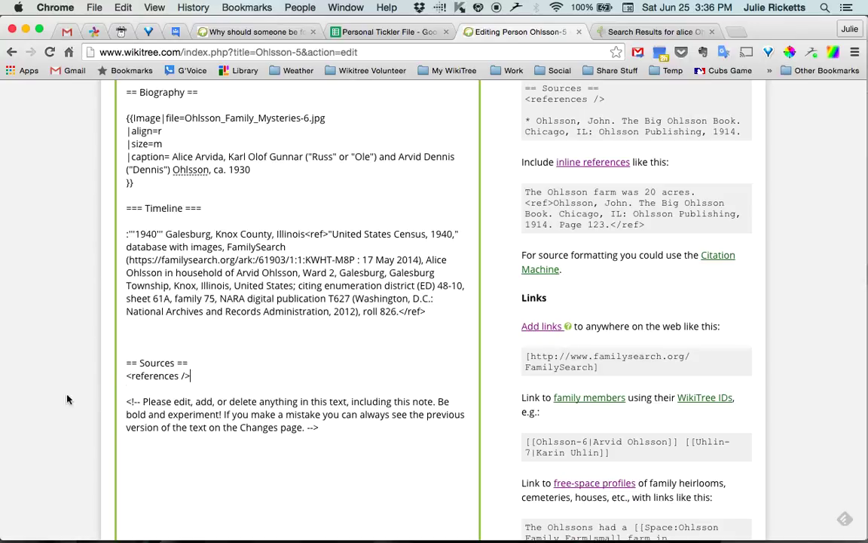
{"action": "scroll", "coordinate": [72, 324], "scroll_direction": "down", "scroll_amount": 2}
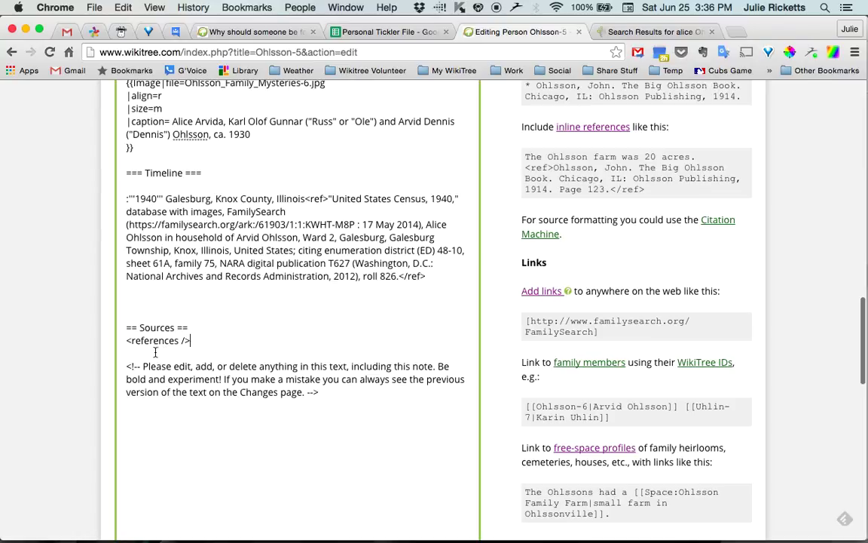
- Preview the profile and check the 1940 Galesburg line's footnote 1 and its census source
{"action": "scroll", "coordinate": [83, 369], "scroll_direction": "down", "scroll_amount": 10}
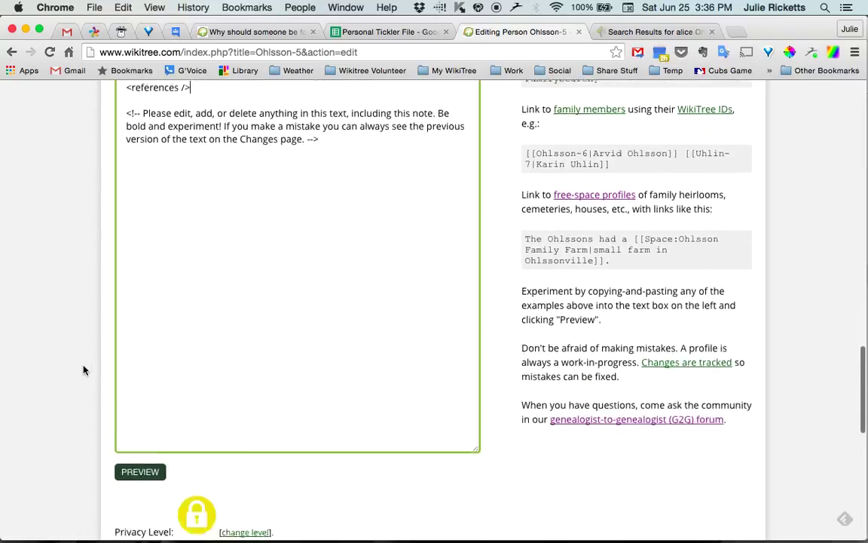
{"action": "left_click", "coordinate": [139, 369]}
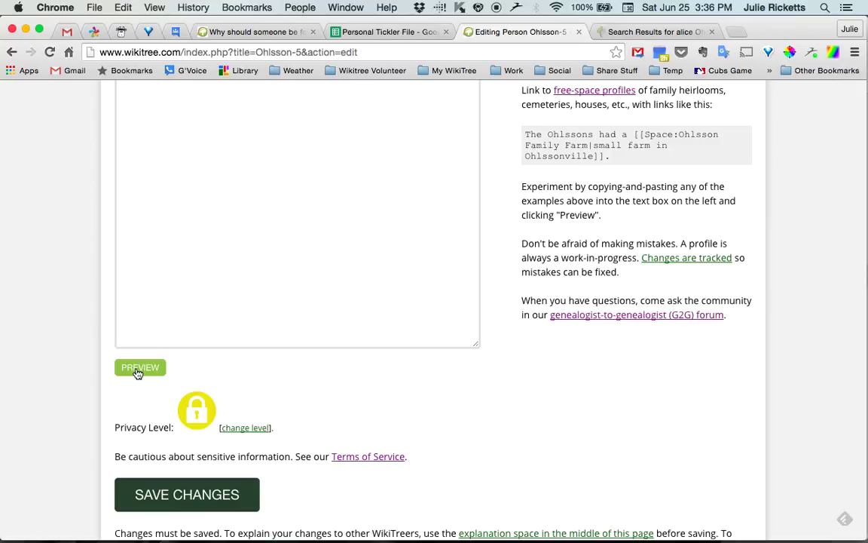
{"action": "scroll", "coordinate": [71, 374], "scroll_direction": "down", "scroll_amount": 5}
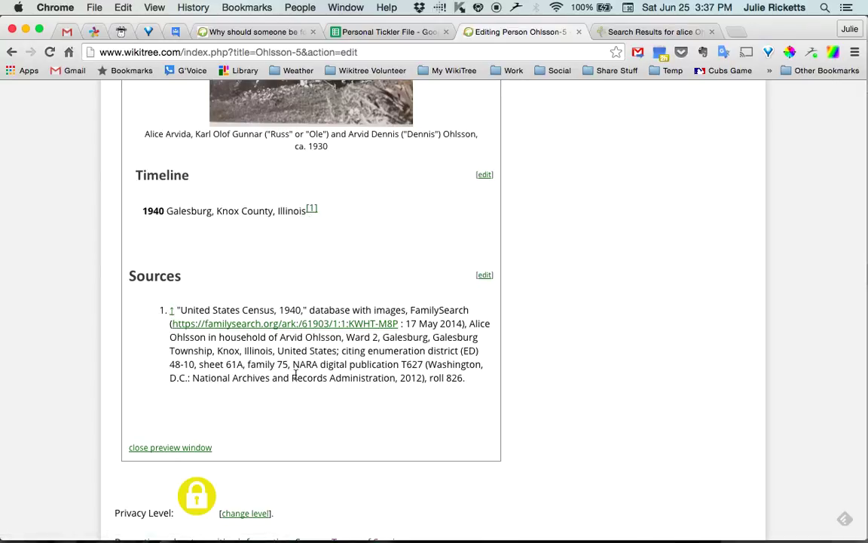
{"action": "scroll", "coordinate": [104, 385], "scroll_direction": "up", "scroll_amount": 15}
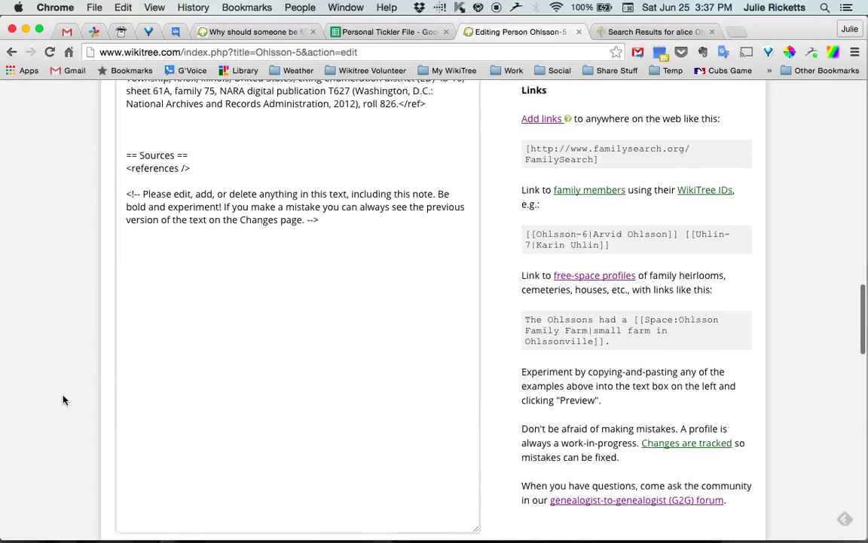
- Add a bold 1961 line about the daughter's birth, with a ref note citing personal knowledge
{"action": "scroll", "coordinate": [63, 399], "scroll_direction": "up", "scroll_amount": 5}
{"action": "left_click", "coordinate": [444, 304]}
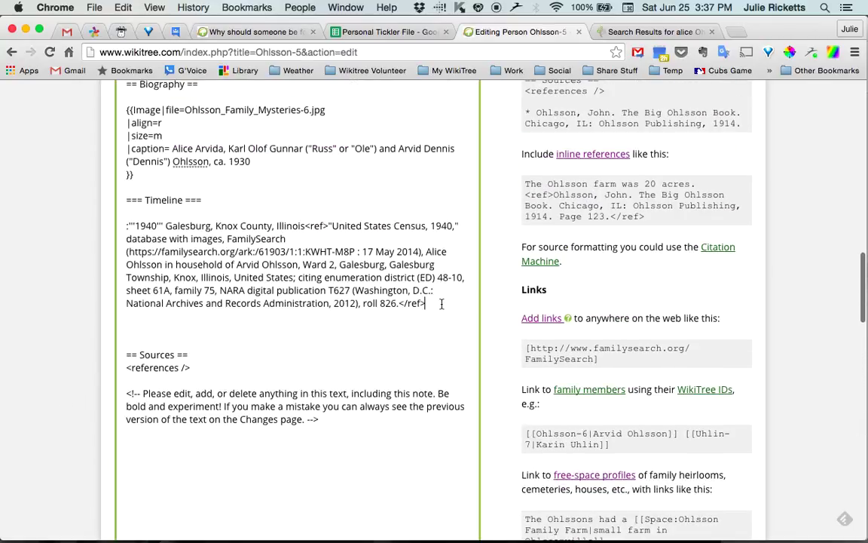
{"action": "key", "text": "Return"}
{"action": "key", "text": "Return"}
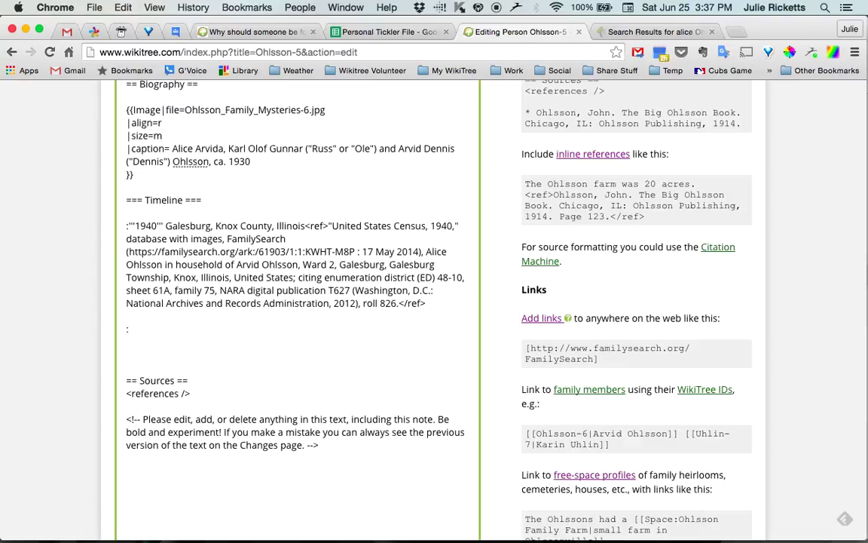
{"action": "type", "text": ":'''1961''' Alice's daughter Julie was b"}
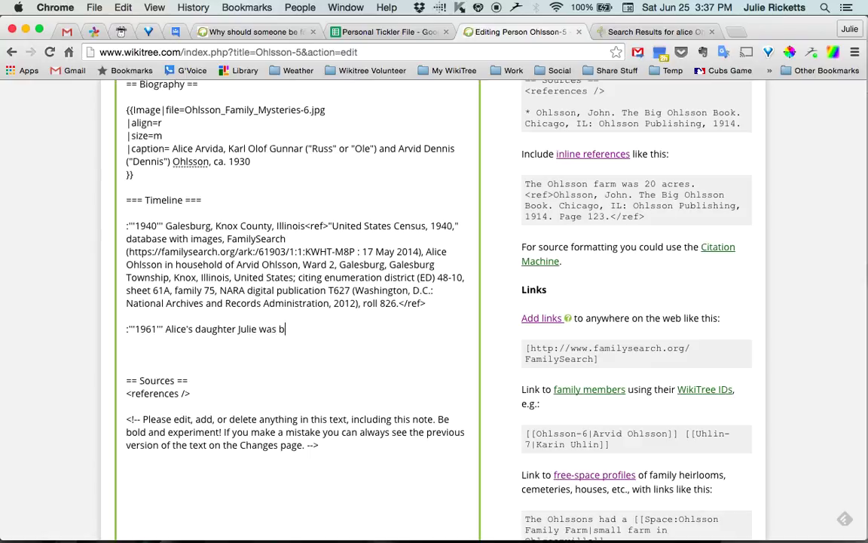
{"action": "type", "text": "orn<ref>"}
{"action": "type", "text": "I now this"}
{"action": "key", "text": "BackSpace"}
{"action": "key", "text": "BackSpace"}
{"action": "key", "text": "BackSpace"}
{"action": "key", "text": "BackSpace"}
{"action": "key", "text": "BackSpace"}
{"action": "key", "text": "BackSpace"}
{"action": "key", "text": "BackSpace"}
{"action": "key", "text": "BackSpace"}
{"action": "key", "text": "BackSpace"}
{"action": "type", "text": "know this because I'm "}
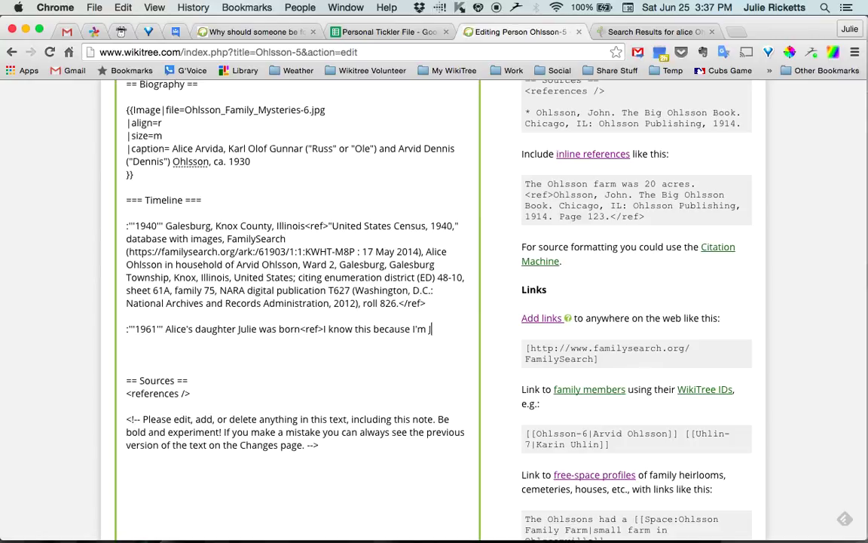
{"action": "type", "text": "Julie</ref>"}
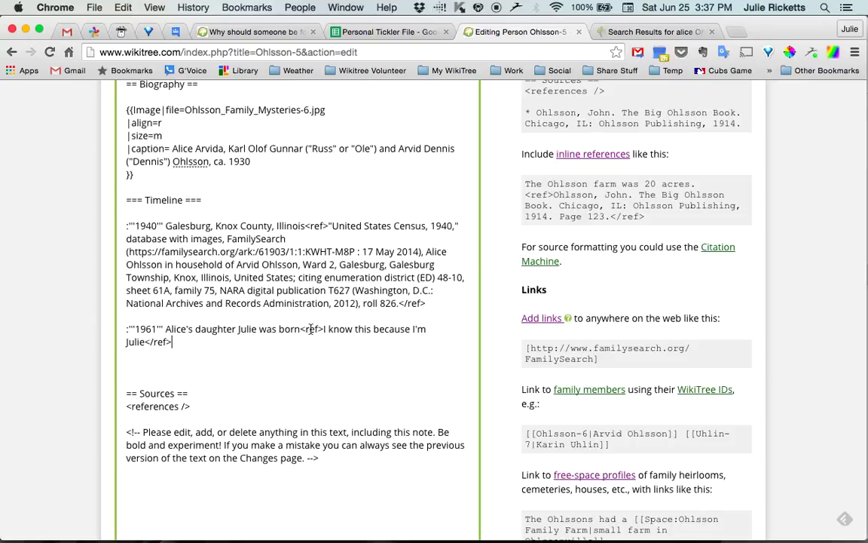
{"action": "left_click", "coordinate": [79, 370]}
{"action": "scroll", "coordinate": [75, 377], "scroll_direction": "down", "scroll_amount": 10}
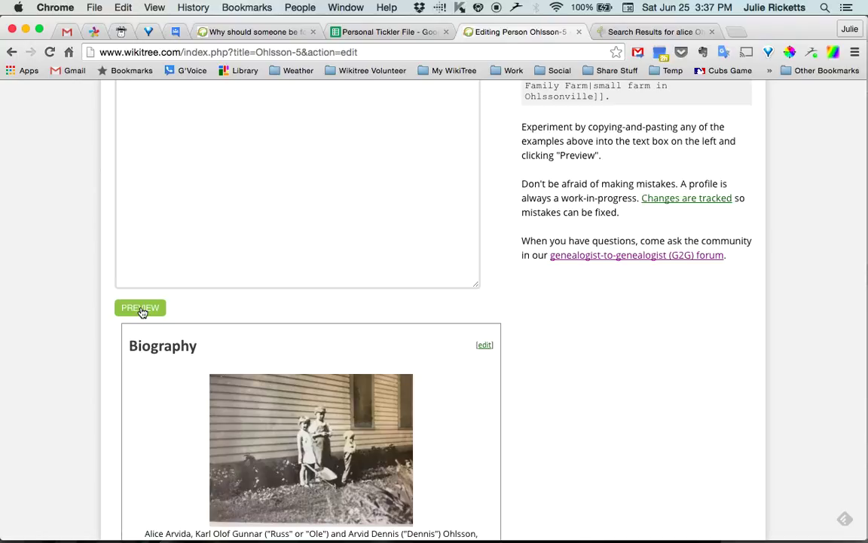
{"action": "scroll", "coordinate": [75, 374], "scroll_direction": "down", "scroll_amount": 9}
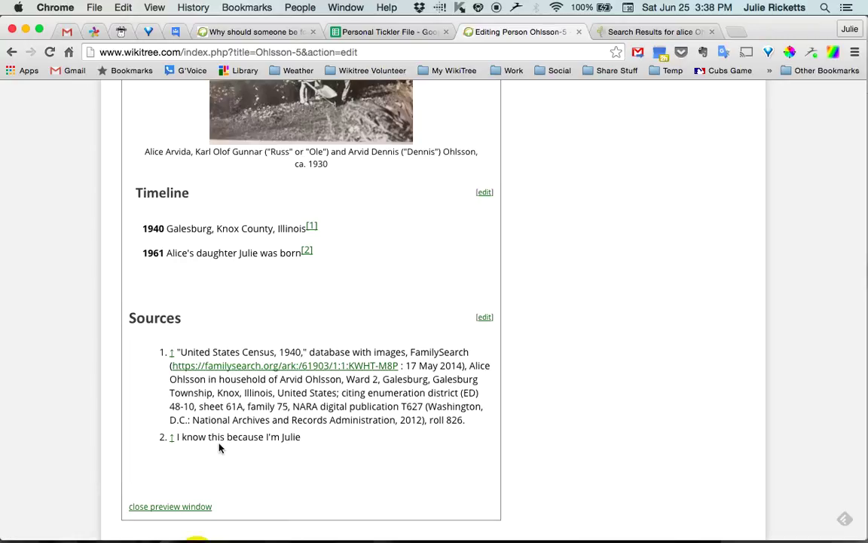
{"action": "left_click", "coordinate": [38, 435]}
- Move the 1961 line above the 1940 census entry and select its year
{"action": "scroll", "coordinate": [38, 435], "scroll_direction": "up", "scroll_amount": 5}
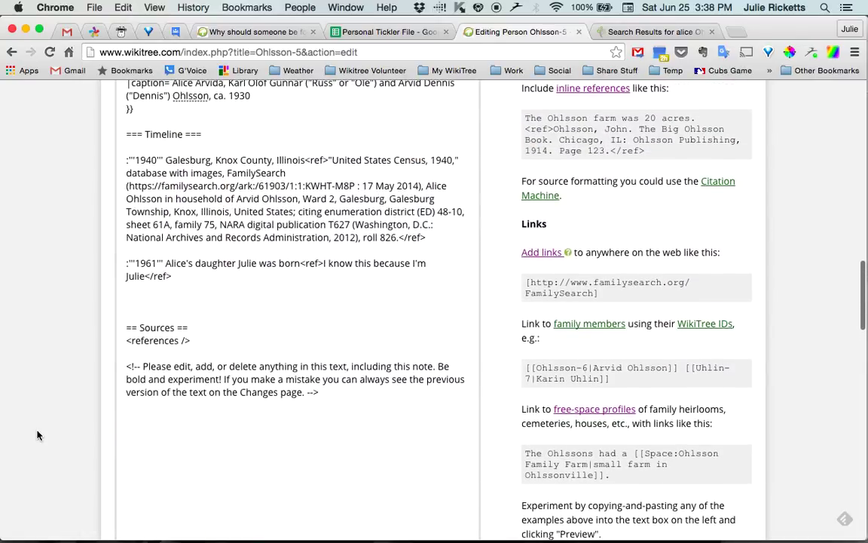
{"action": "scroll", "coordinate": [36, 433], "scroll_direction": "up", "scroll_amount": 3}
{"action": "scroll", "coordinate": [35, 430], "scroll_direction": "down", "scroll_amount": 1}
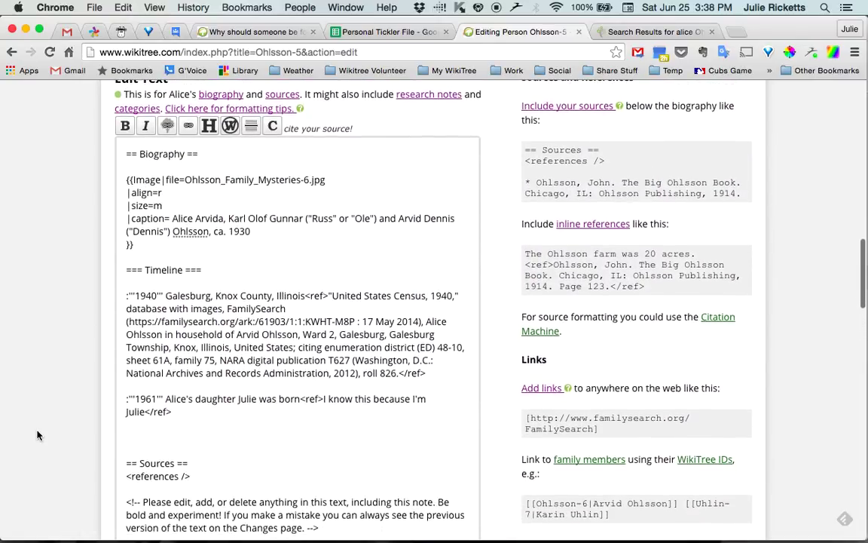
{"action": "triple_click", "coordinate": [283, 400]}
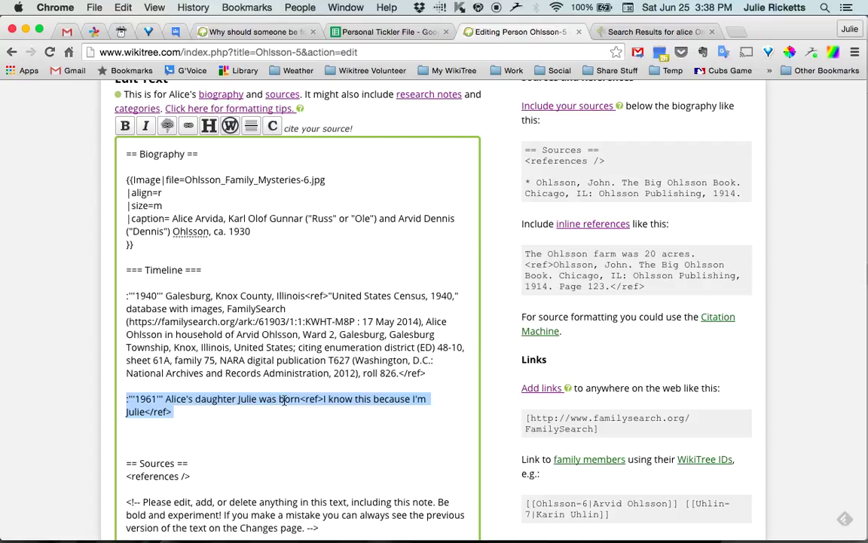
{"action": "key", "text": "super+c"}
{"action": "key", "text": "BackSpace"}
{"action": "key", "text": "Up"}
{"action": "key", "text": "Up"}
{"action": "key", "text": "Up"}
{"action": "key", "text": "Up"}
{"action": "key", "text": "Up"}
{"action": "key", "text": "Up"}
{"action": "key", "text": "Up"}
{"action": "key", "text": "Up"}
{"action": "key", "text": "Return"}
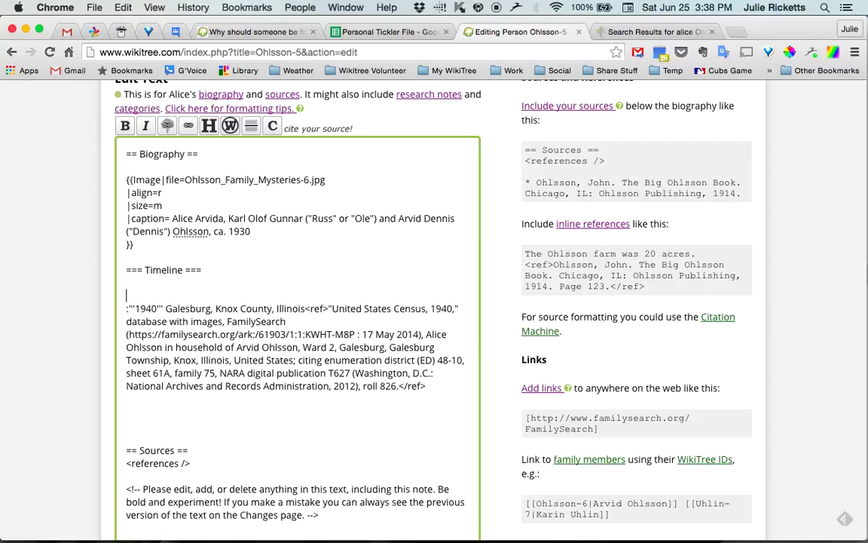
{"action": "key", "text": "super+v"}
{"action": "key", "text": "Up"}
{"action": "key", "text": "Up"}
{"action": "key", "text": "Right"}
{"action": "key", "text": "Right"}
{"action": "key", "text": "Right"}
{"action": "key", "text": "Right"}
{"action": "key", "text": "Right"}
{"action": "key", "text": "Right"}
{"action": "key", "text": "Right"}
{"action": "key", "text": "Right"}
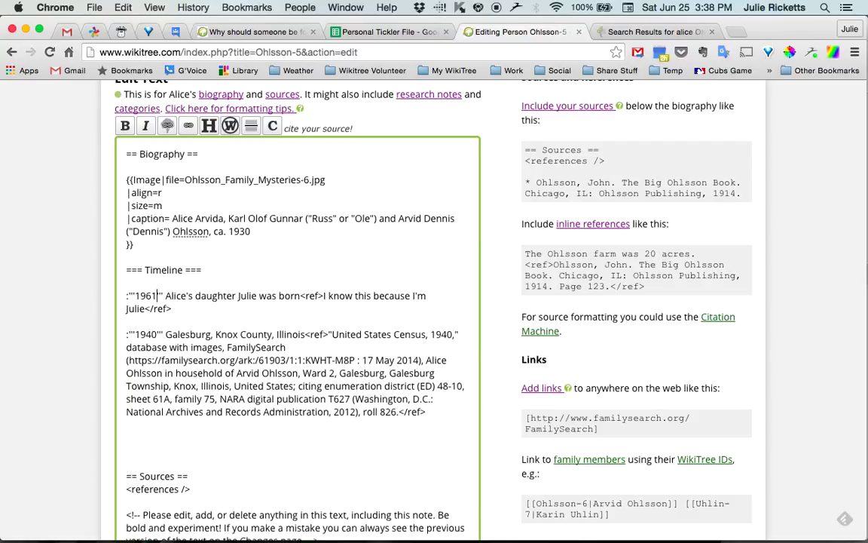
{"action": "key", "text": "shift+Right"}
{"action": "key", "text": "shift+Right"}
{"action": "key", "text": "shift+Right"}
{"action": "key", "text": "shift+Right"}
- Change the year to 1926, naming her parents, with a 'Need to find her birth certificate' ref
{"action": "key", "text": "super+alt+Right"}
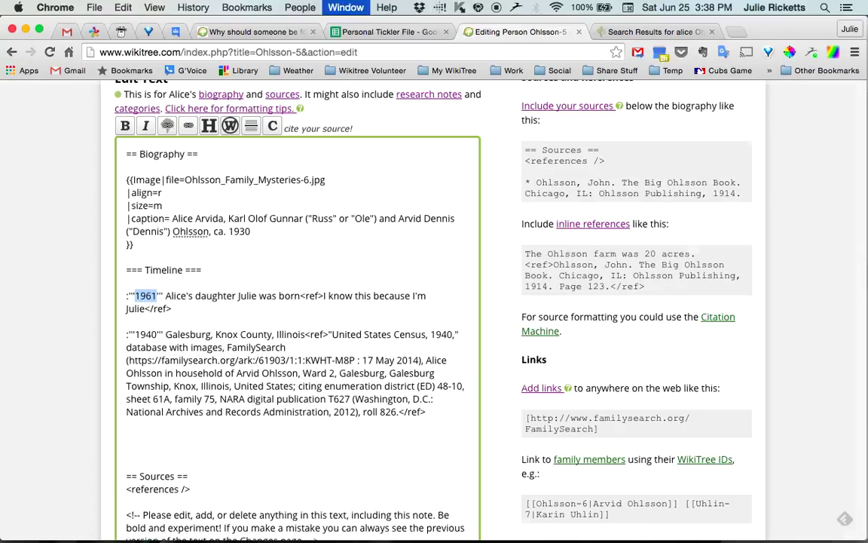
{"action": "key", "text": "super+alt+Left"}
{"action": "type", "text": "1926"}
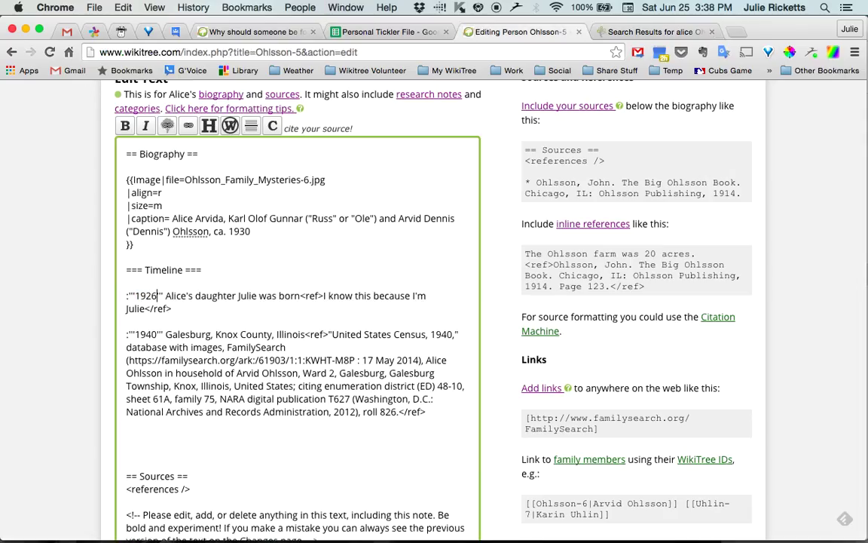
{"action": "key", "text": "Right"}
{"action": "key", "text": "Right"}
{"action": "key", "text": "Right"}
{"action": "key", "text": "Right"}
{"action": "key", "text": "Right"}
{"action": "key", "text": "Right"}
{"action": "key", "text": "Right"}
{"action": "key", "text": "Right"}
{"action": "key", "text": "Right"}
{"action": "key", "text": "shift+End"}
{"action": "key", "text": "shift+Right"}
{"action": "key", "text": "shift+Right"}
{"action": "key", "text": "shift+Right"}
{"action": "key", "text": "shift+Right"}
{"action": "key", "text": "shift+Right"}
{"action": "key", "text": "shift+Right"}
{"action": "key", "text": "shift+Right"}
{"action": "key", "text": "shift+Right"}
{"action": "key", "text": "shift+Right"}
{"action": "key", "text": "shift+Right"}
{"action": "key", "text": "shift+Right"}
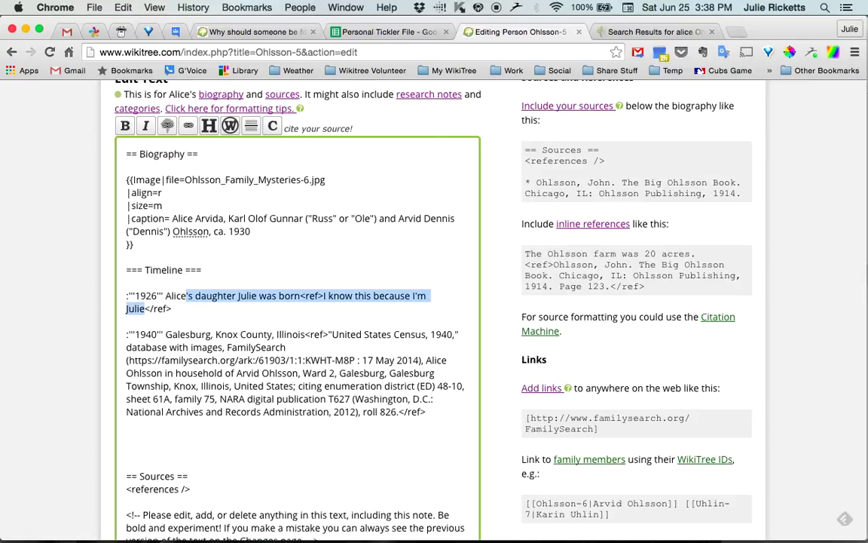
{"action": "type", "text": "was b"}
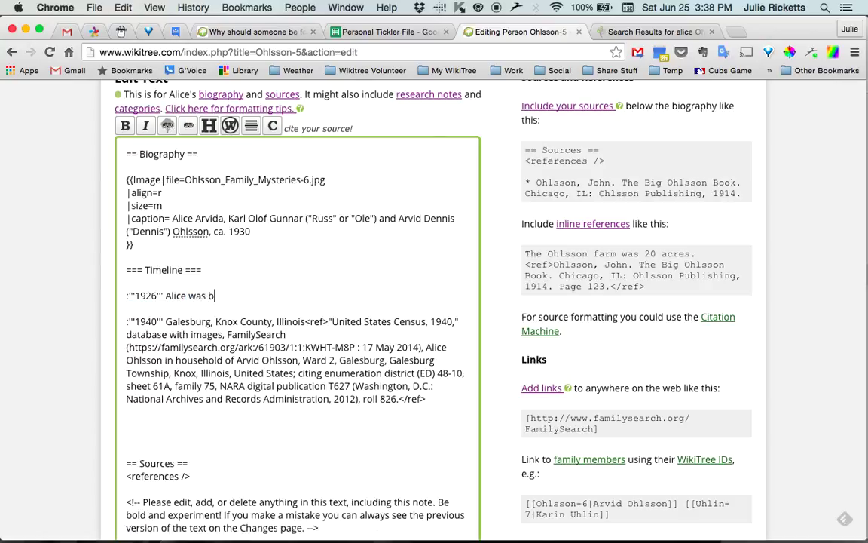
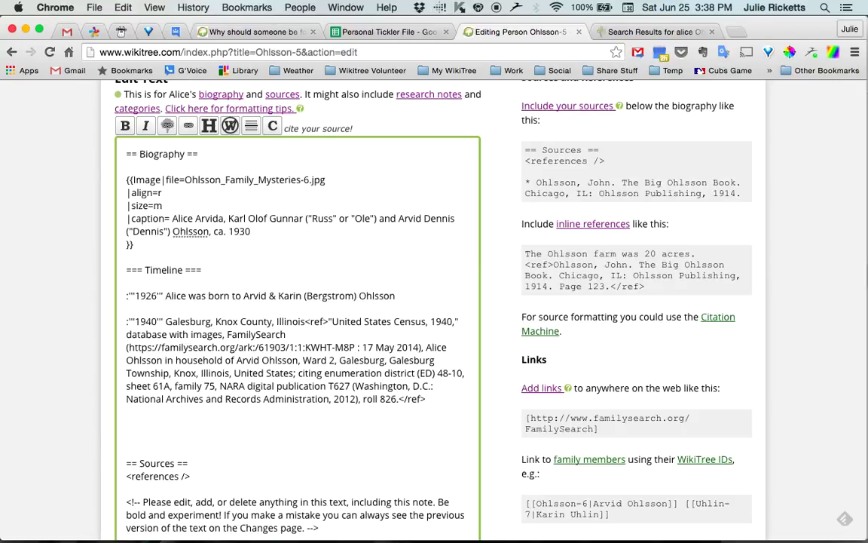
{"action": "type", "text": "<ref>Need to find her birth c"}
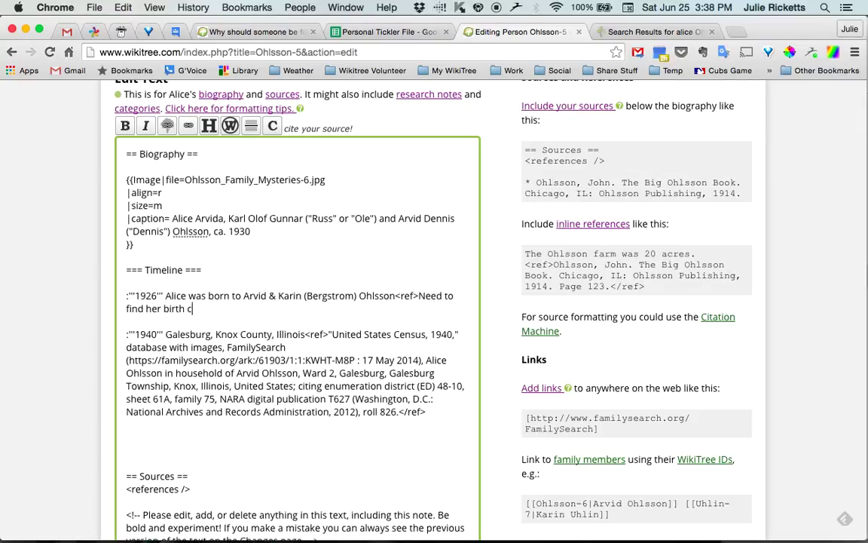
{"action": "type", "text": "retificate"}
{"action": "key", "text": "alt+shift+Left"}
{"action": "type", "text": "ceti"}
{"action": "key", "text": "BackSpace"}
{"action": "key", "text": "BackSpace"}
{"action": "type", "text": "rtificate</ref>"}
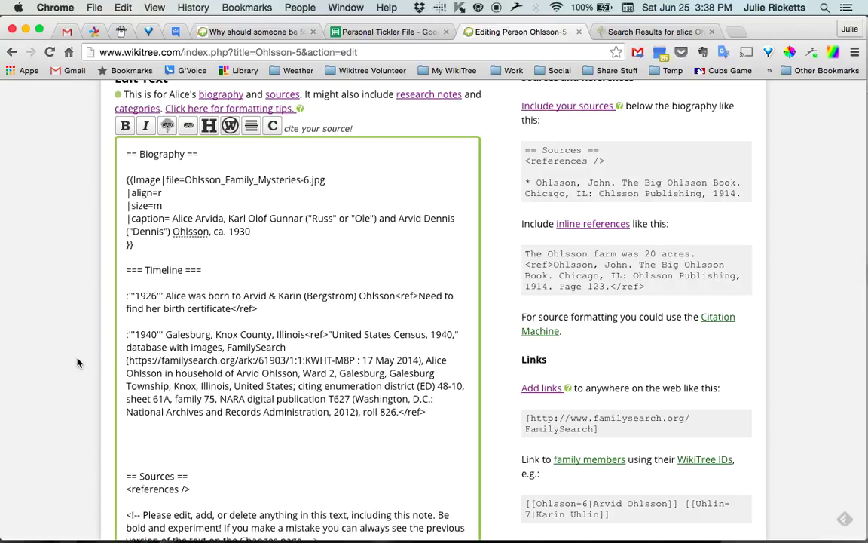
- Refresh the preview and confirm the 1926 birth as footnote 1 and the 1940 census as footnote 2
{"action": "scroll", "coordinate": [77, 363], "scroll_direction": "down", "scroll_amount": 10}
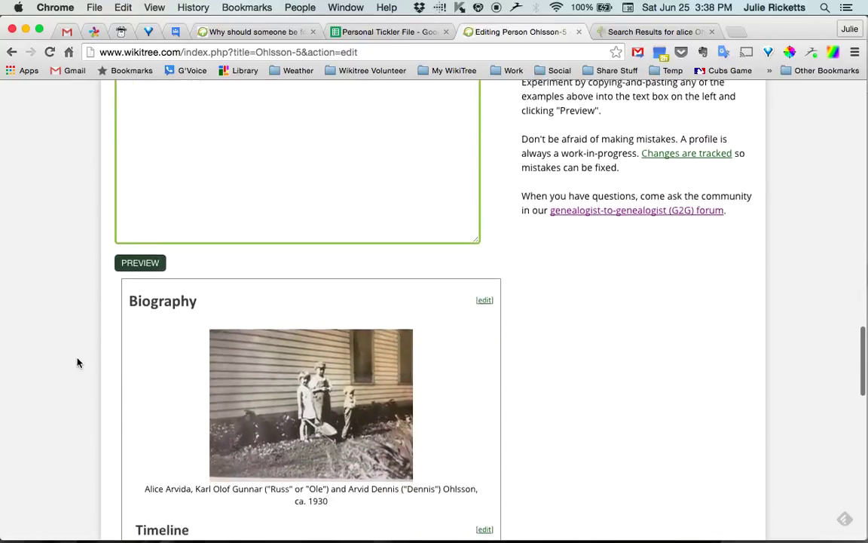
{"action": "left_click", "coordinate": [148, 255]}
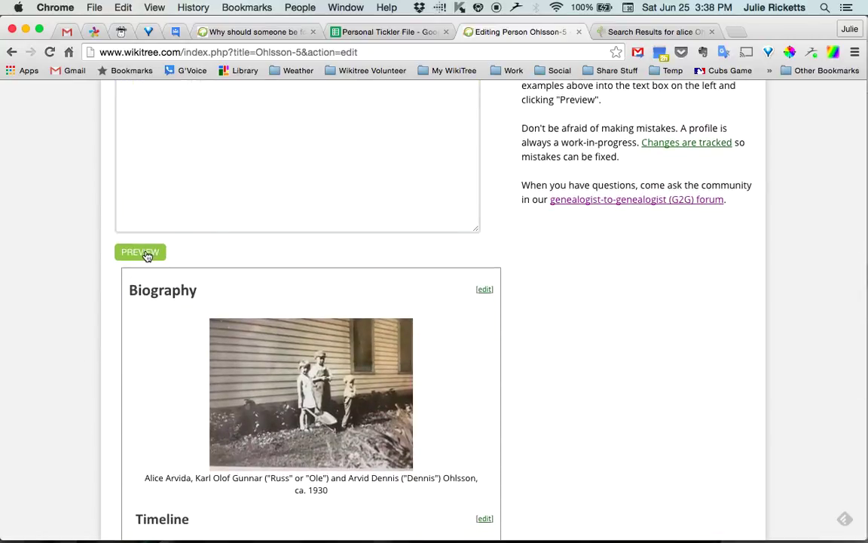
{"action": "scroll", "coordinate": [70, 351], "scroll_direction": "down", "scroll_amount": 5}
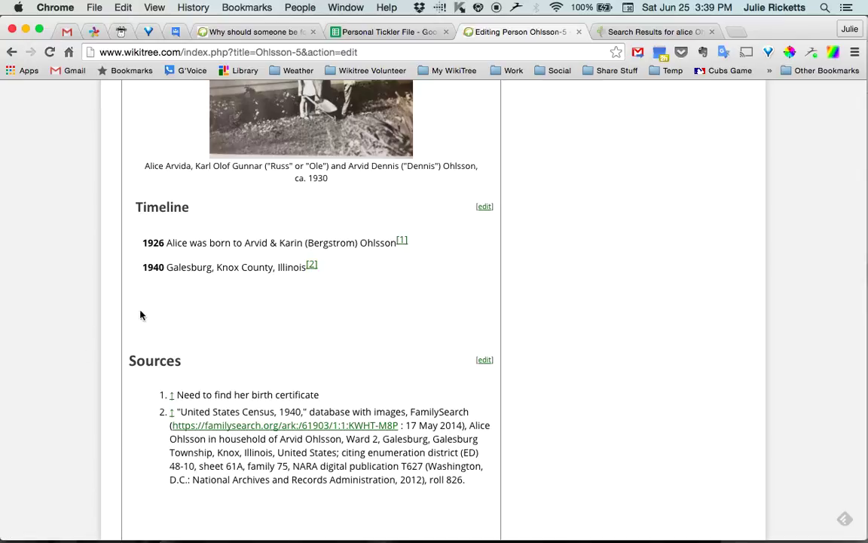
{"action": "scroll", "coordinate": [52, 397], "scroll_direction": "down", "scroll_amount": 3}
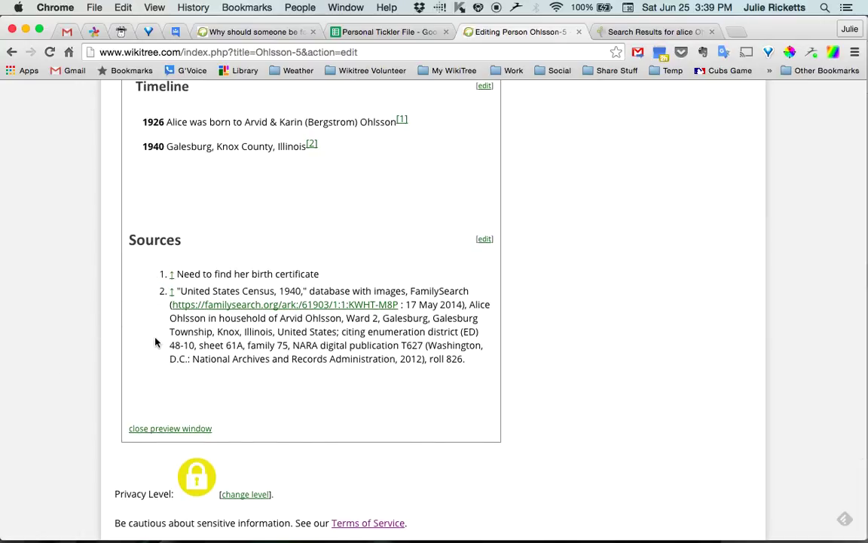
{"action": "scroll", "coordinate": [85, 424], "scroll_direction": "up", "scroll_amount": 4}
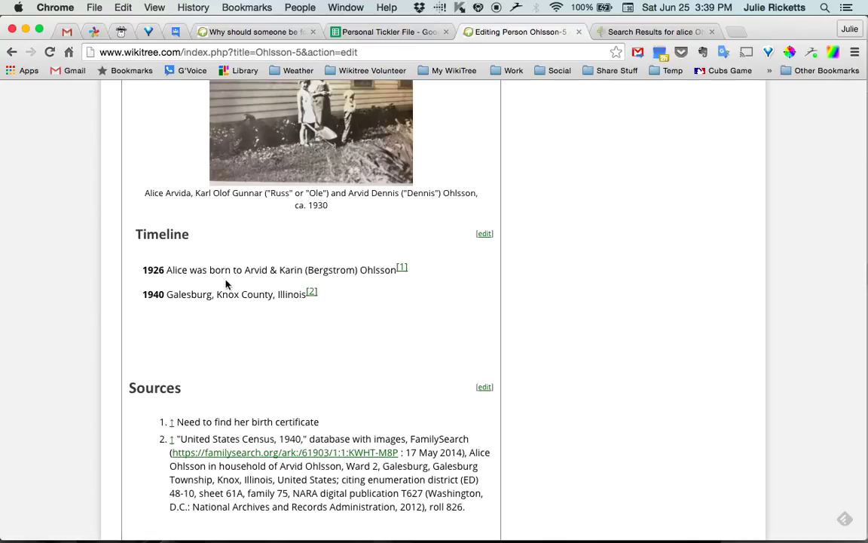
{"action": "scroll", "coordinate": [43, 399], "scroll_direction": "down", "scroll_amount": 2}
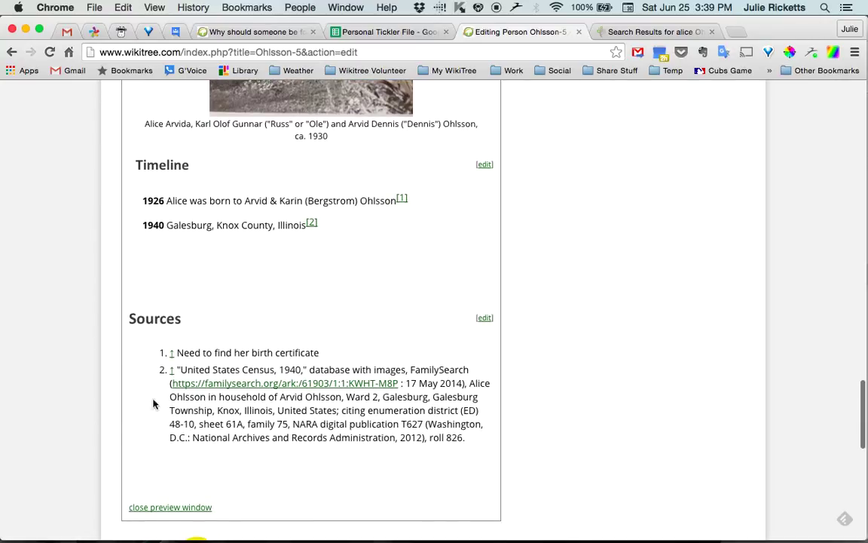
{"action": "scroll", "coordinate": [59, 436], "scroll_direction": "down", "scroll_amount": 5}
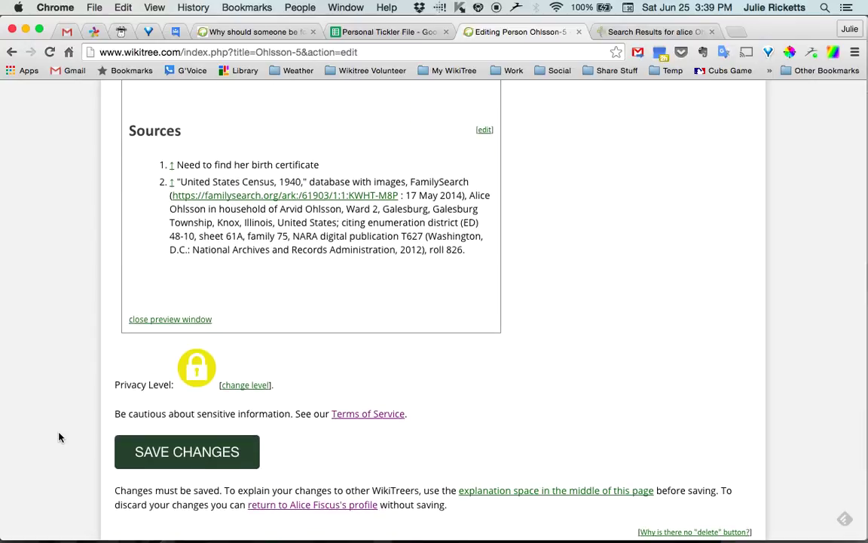
{"action": "scroll", "coordinate": [60, 436], "scroll_direction": "up", "scroll_amount": 7}
- Save the biography changes with the 1926 birth and 1940 census entries
{"action": "scroll", "coordinate": [60, 436], "scroll_direction": "up", "scroll_amount": 12}
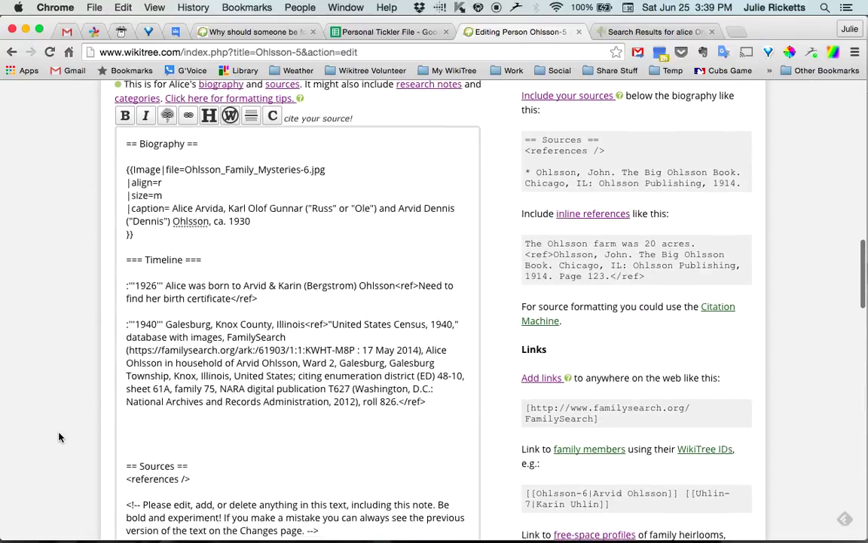
{"action": "scroll", "coordinate": [60, 436], "scroll_direction": "down", "scroll_amount": 5}
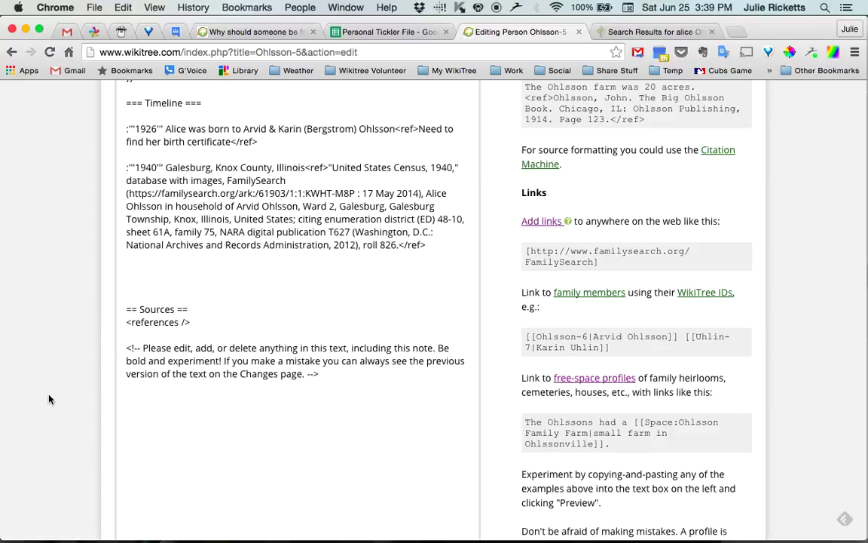
{"action": "scroll", "coordinate": [49, 400], "scroll_direction": "down", "scroll_amount": 8}
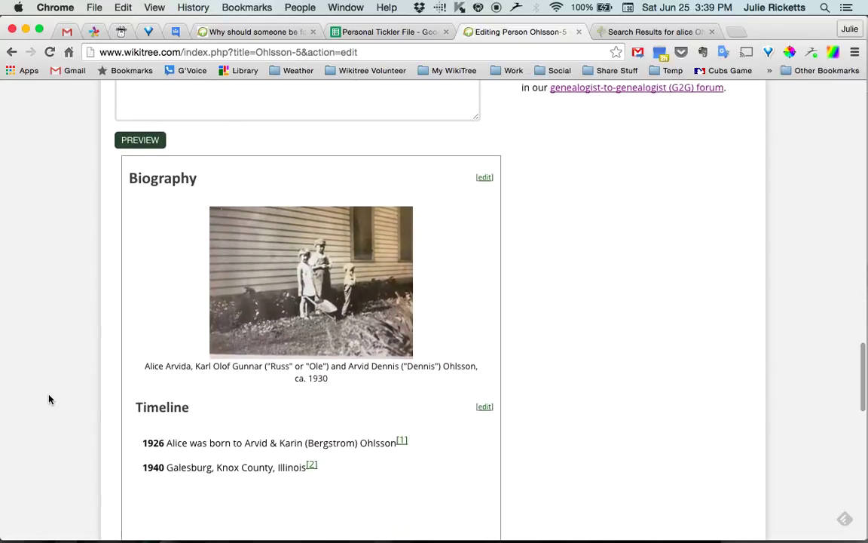
{"action": "scroll", "coordinate": [49, 400], "scroll_direction": "down", "scroll_amount": 10}
{"action": "scroll", "coordinate": [49, 400], "scroll_direction": "down", "scroll_amount": 4}
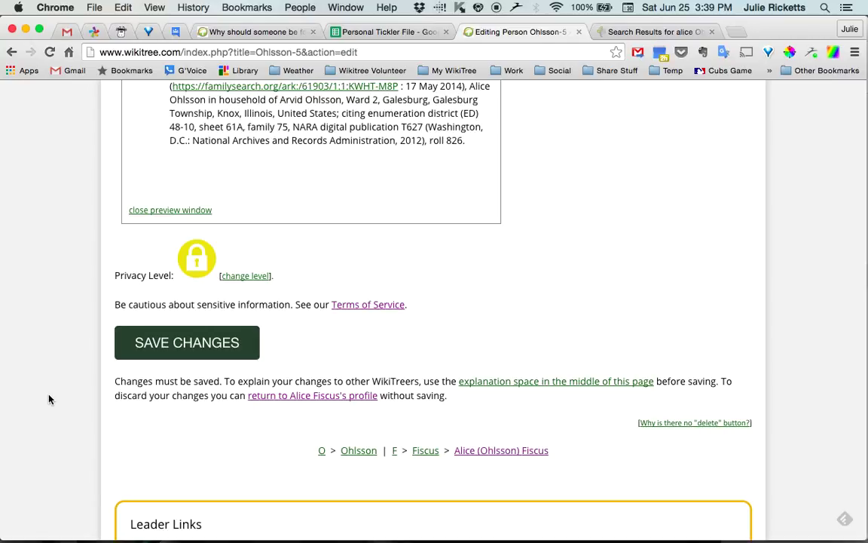
{"action": "left_click", "coordinate": [193, 344]}
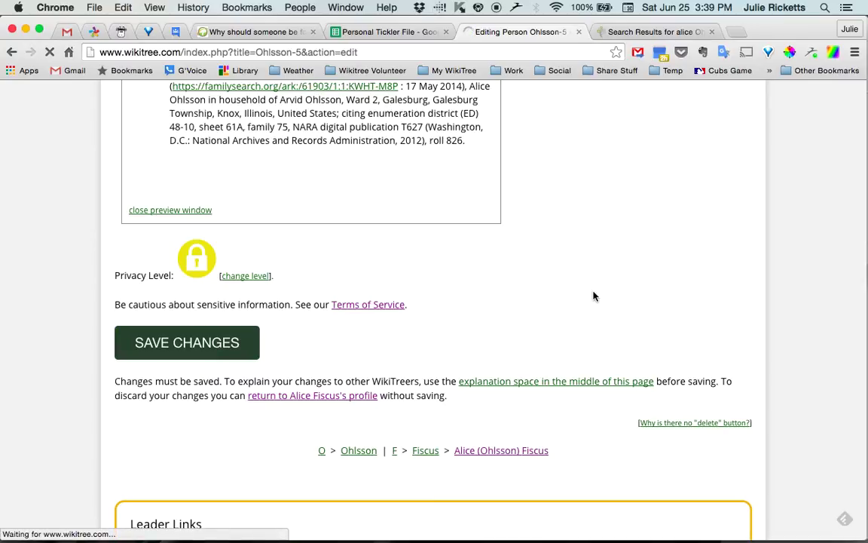